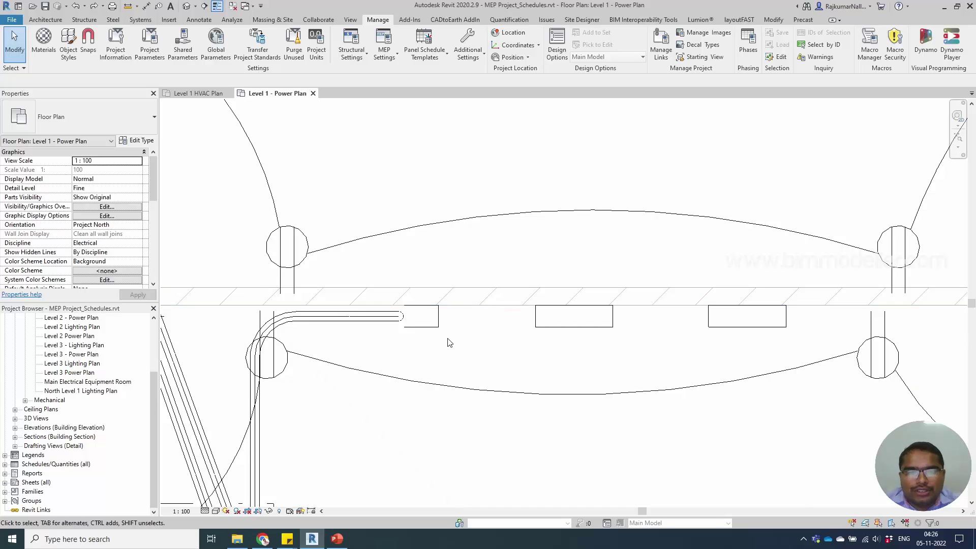
Select the MDP-1 panelboard in the Level 1 - Power Plan.
click(436, 327)
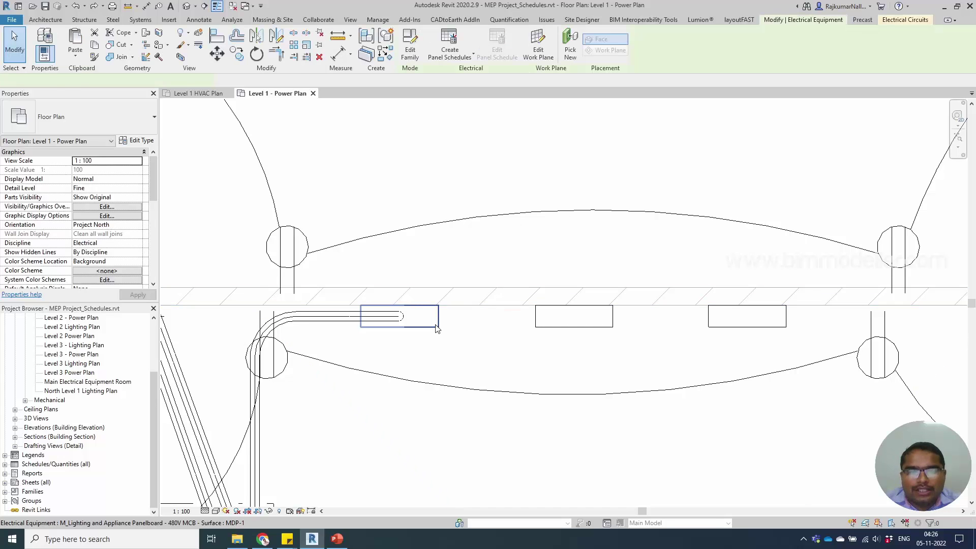
Create a panel schedule for MDP-1 using the Branch Panel (Default) template.
click(453, 345)
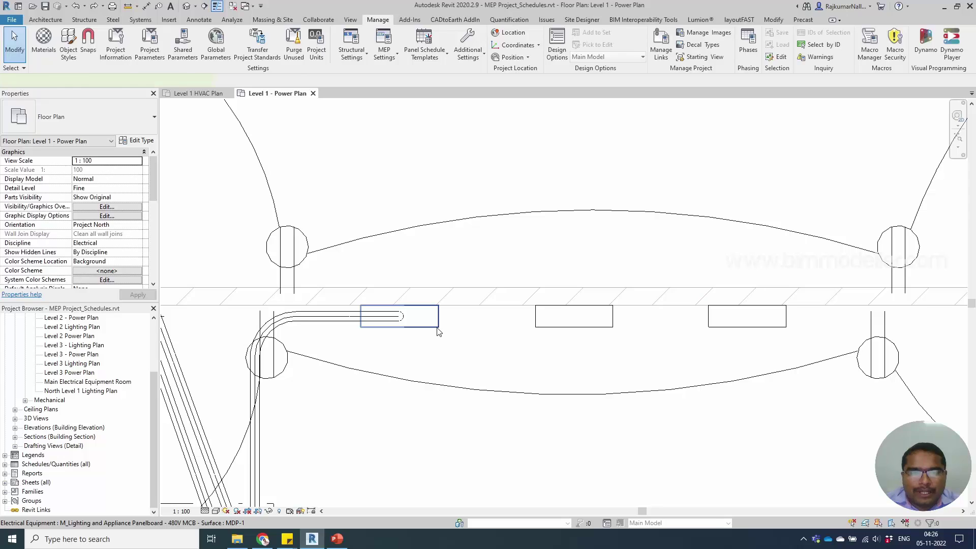
click(438, 331)
click(450, 56)
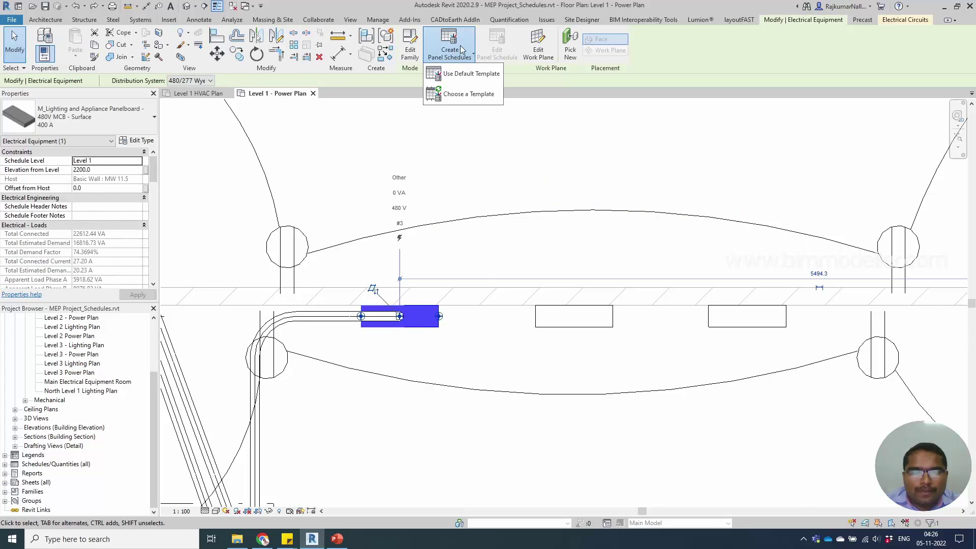
click(473, 97)
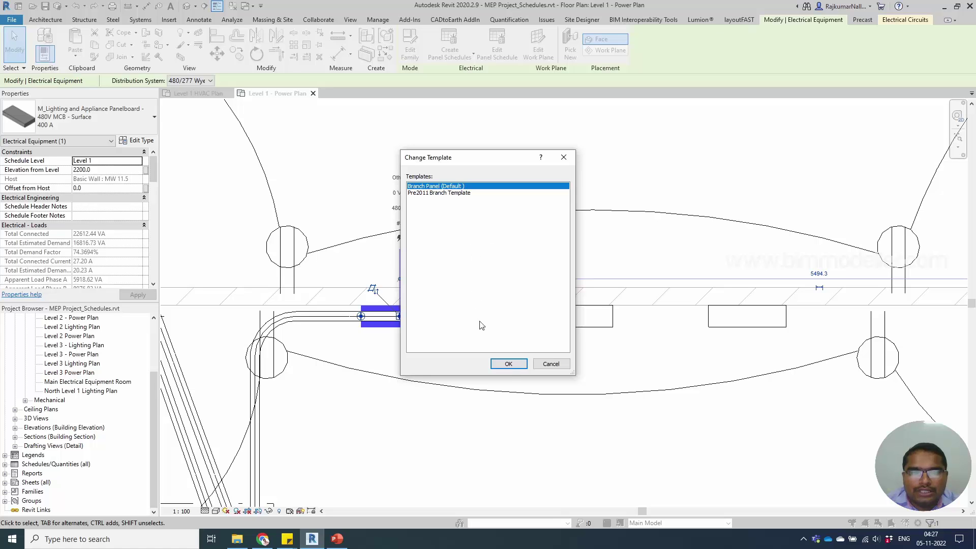
click(508, 364)
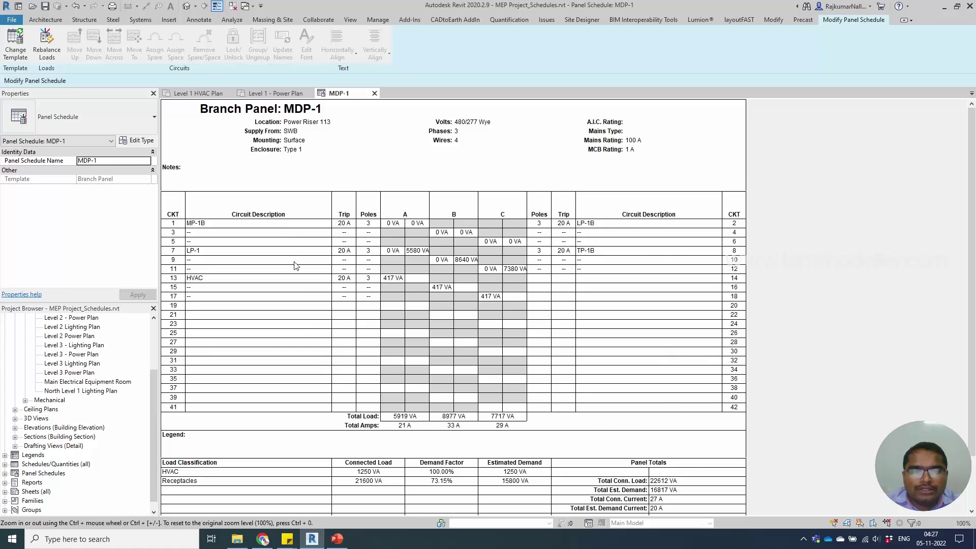
Scroll through the new MDP-1 schedule, then go back to the Level 1 - Power Plan.
scroll(333, 311, down, 3)
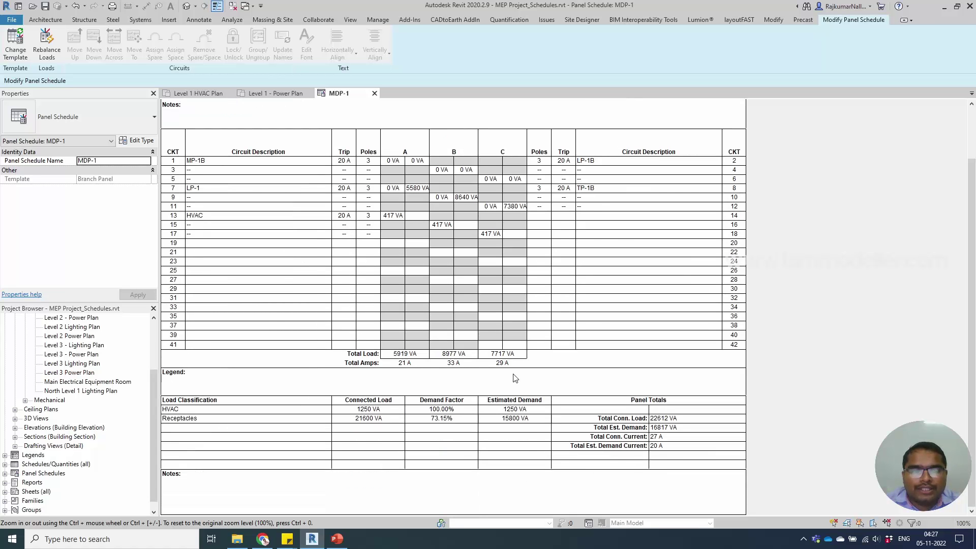
scroll(516, 379, up, 3)
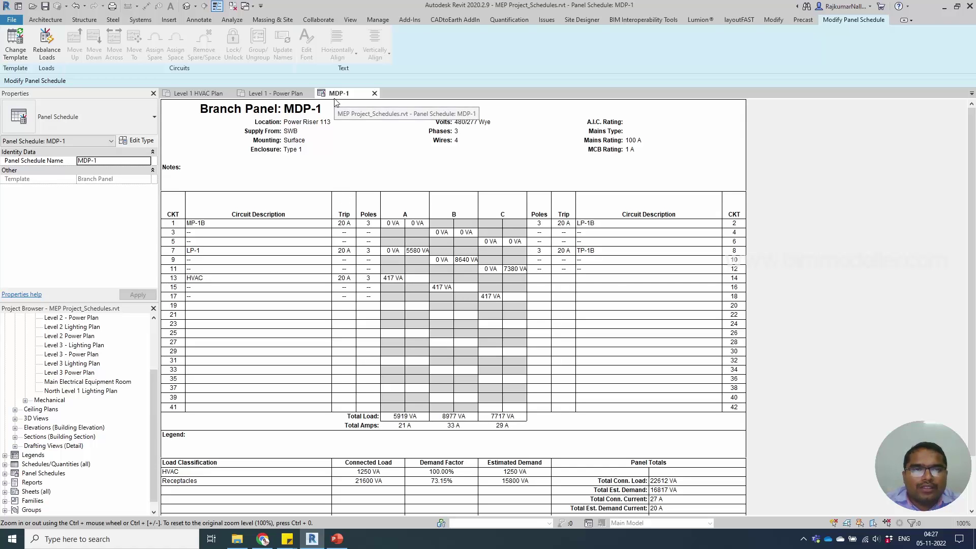
click(275, 93)
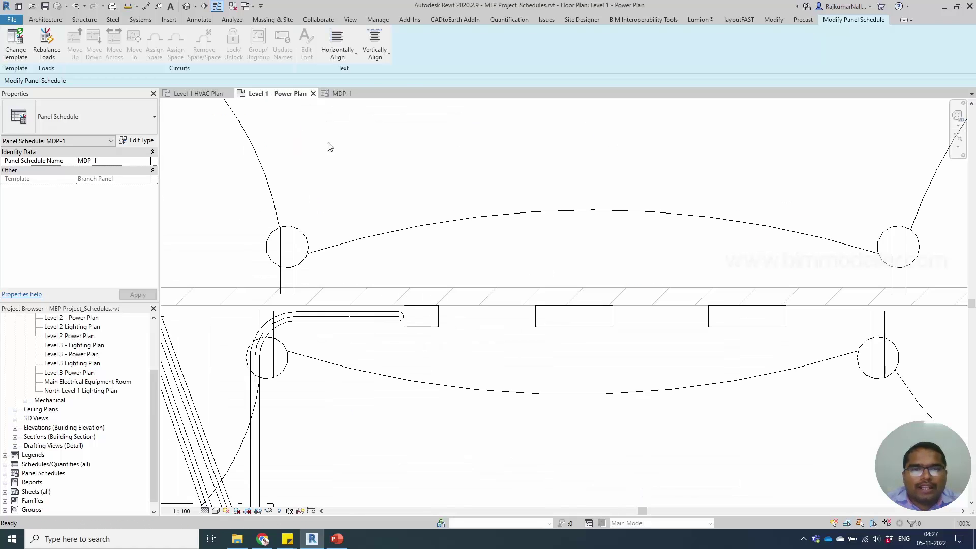
Open MDP-1's existing panel schedule with Edit Panel Schedule, then close it.
click(427, 316)
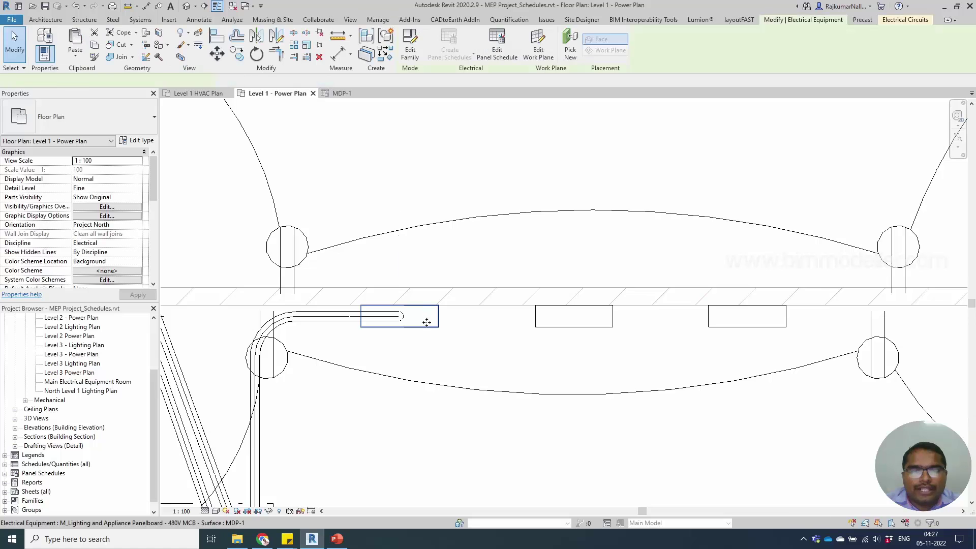
click(504, 50)
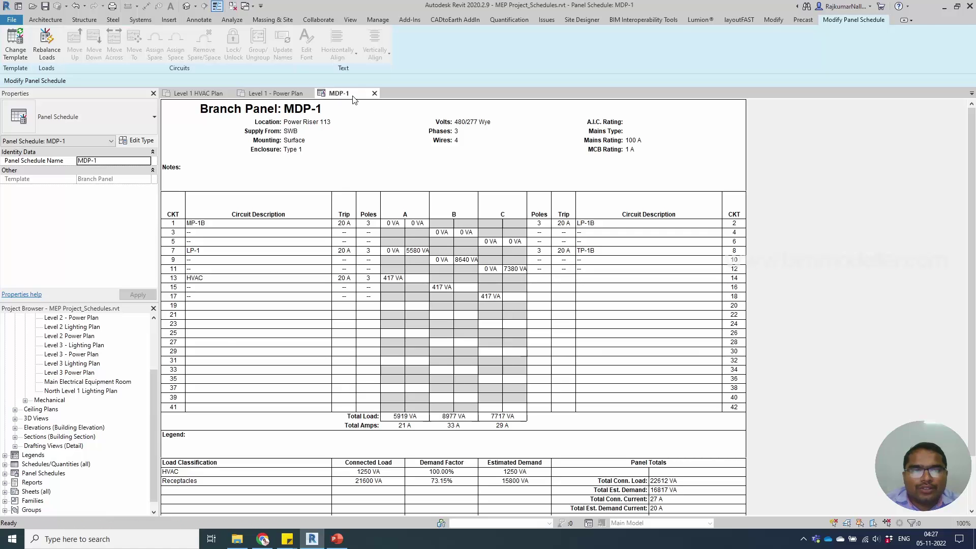
click(374, 93)
Delete the MDP-1 schedule under Panel Schedules in the Project Browser, then reselect the panelboard.
scroll(30, 468, down, 1)
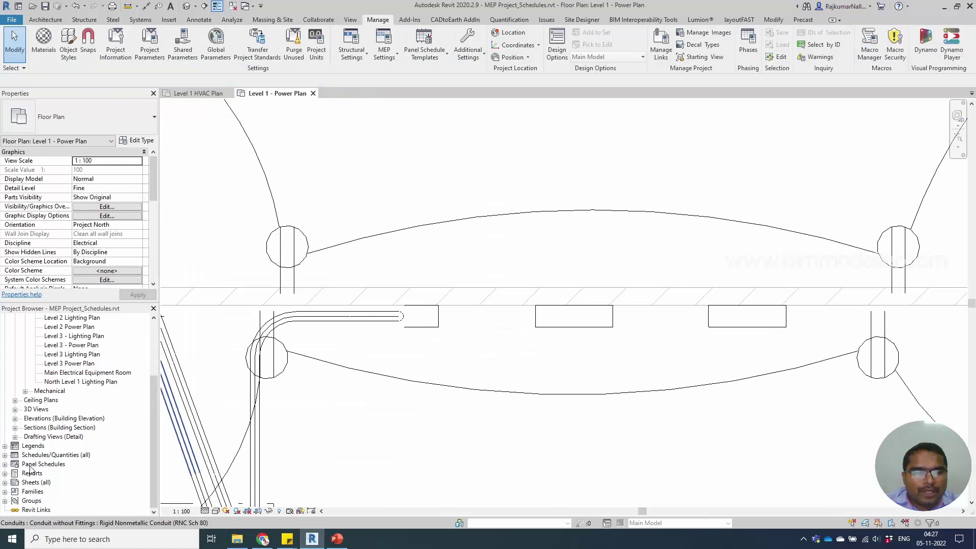
click(4, 464)
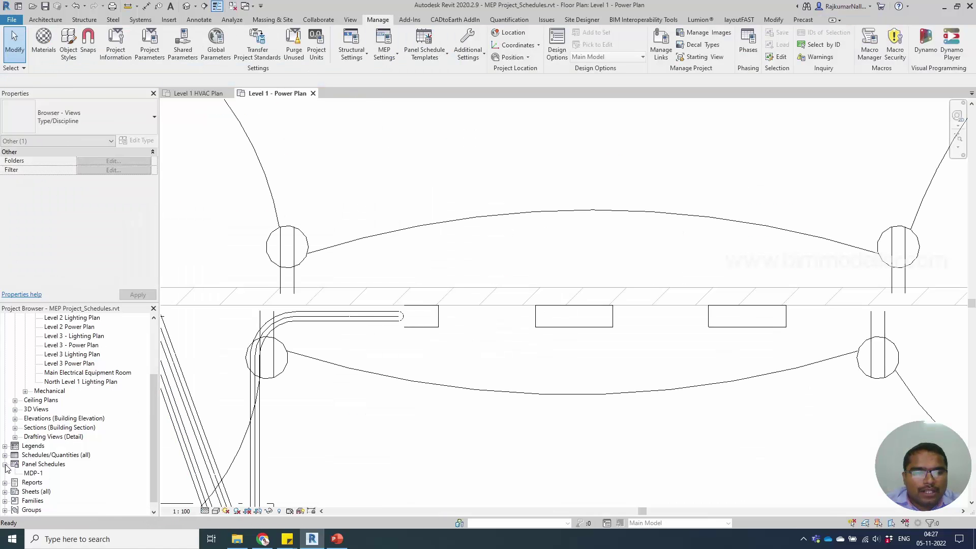
scroll(34, 474, down, 1)
click(31, 465)
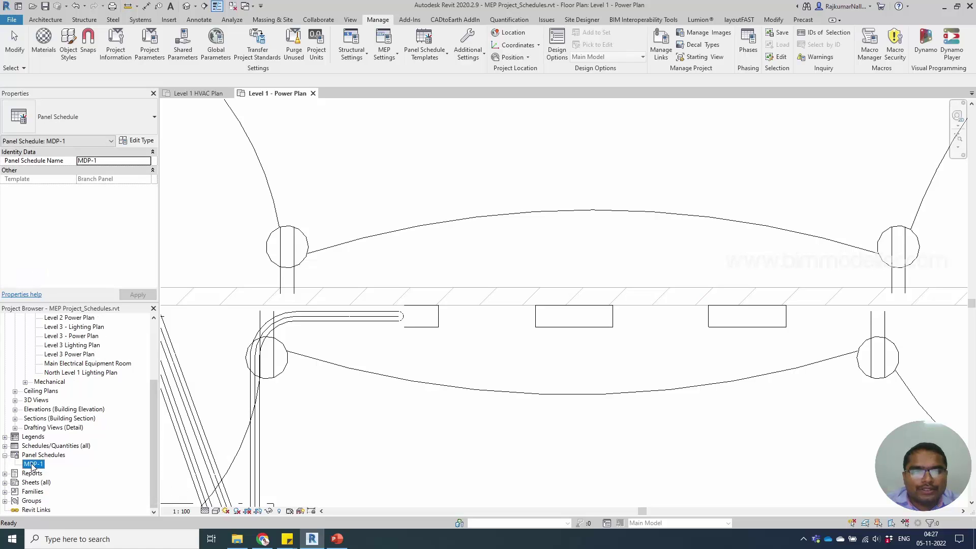
key(Delete)
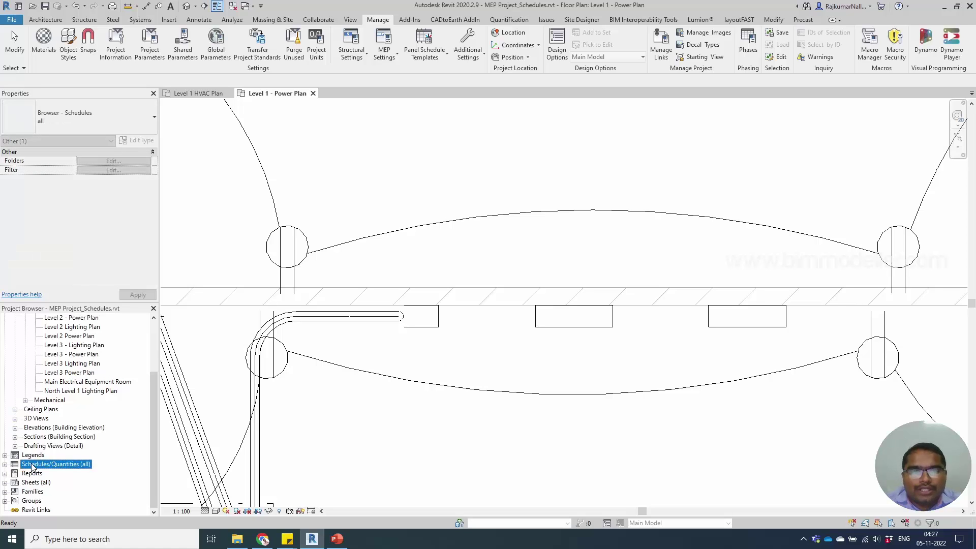
click(433, 328)
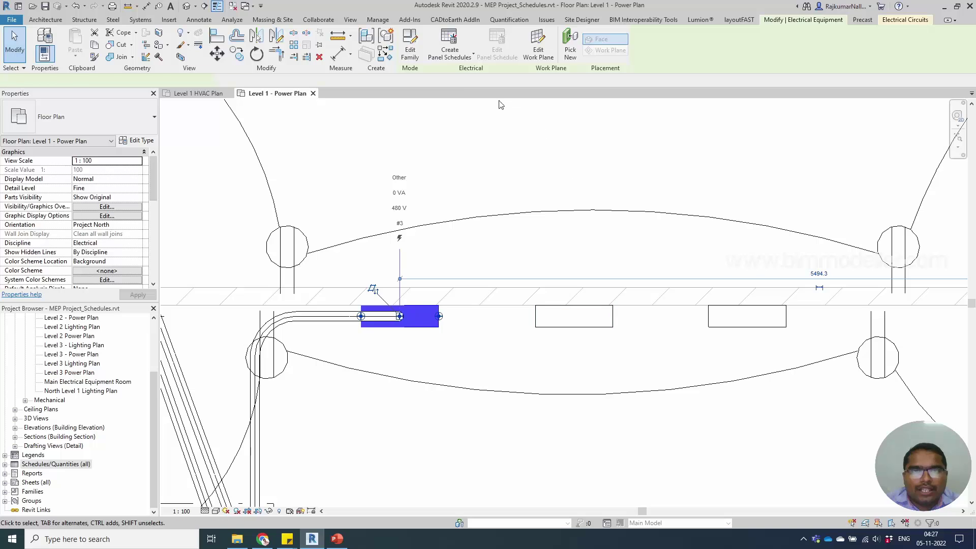
Create a new MDP-1 schedule with Use Default Template and review its circuits.
click(450, 49)
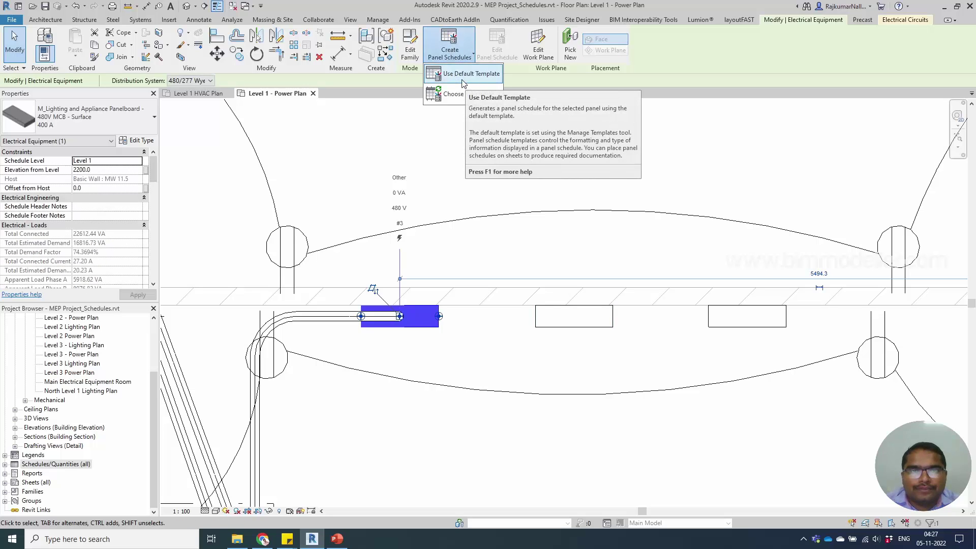
click(462, 83)
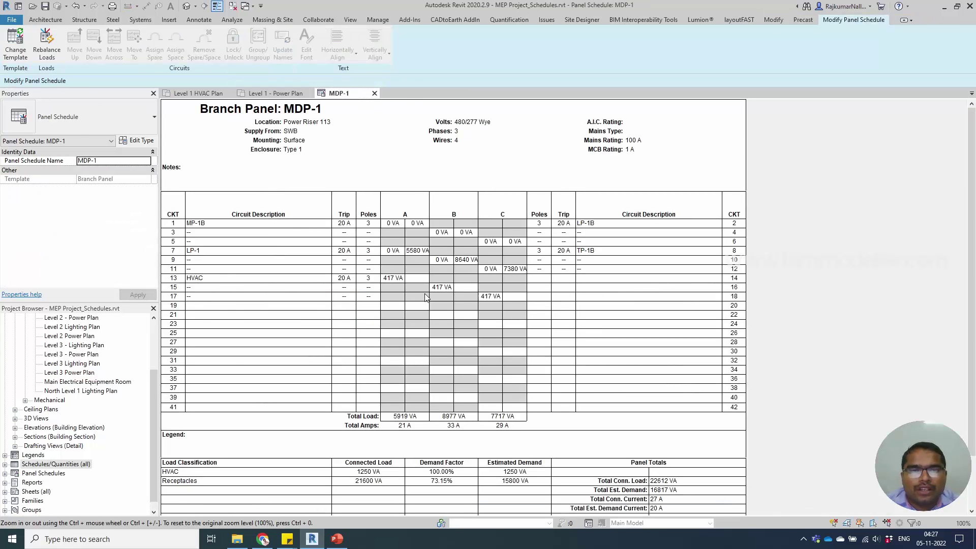
scroll(441, 300, down, 2)
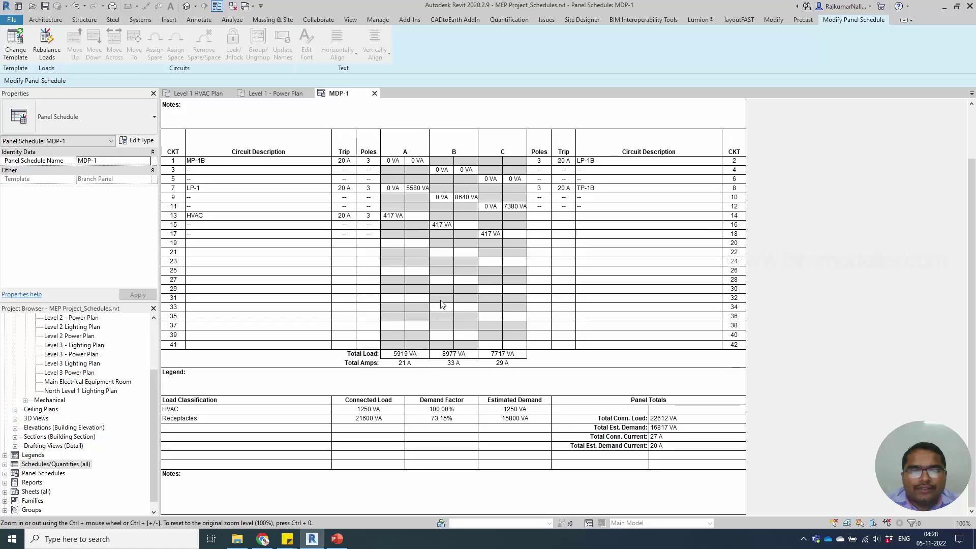
scroll(448, 315, up, 2)
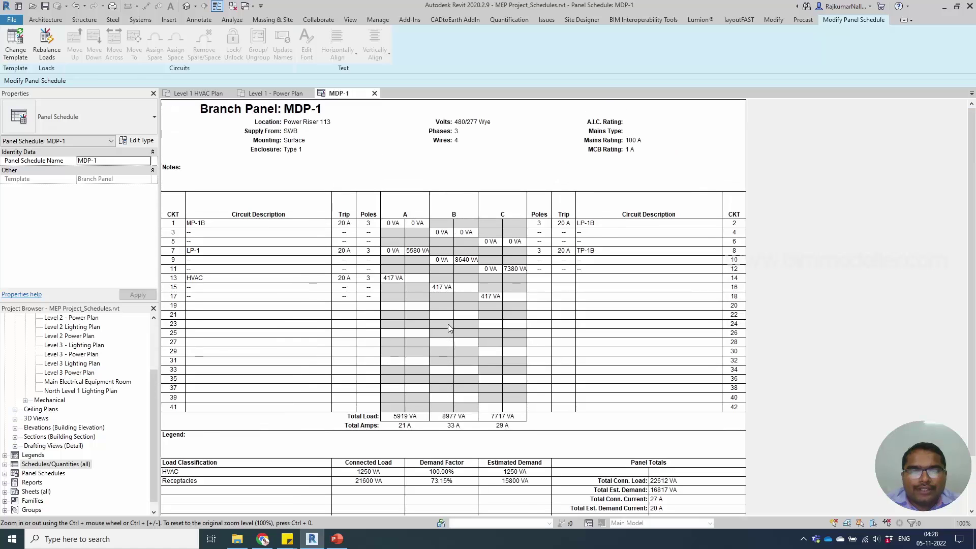
click(233, 249)
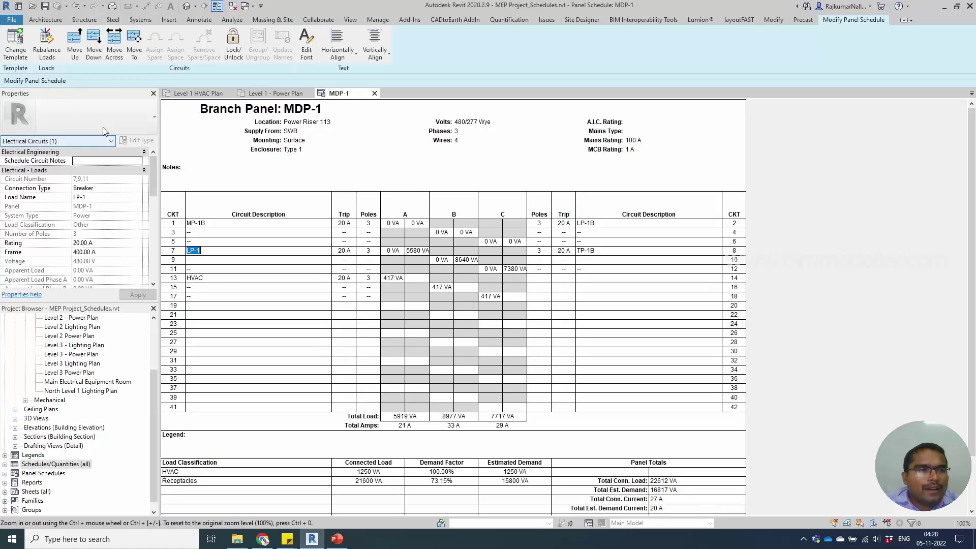
click(15, 42)
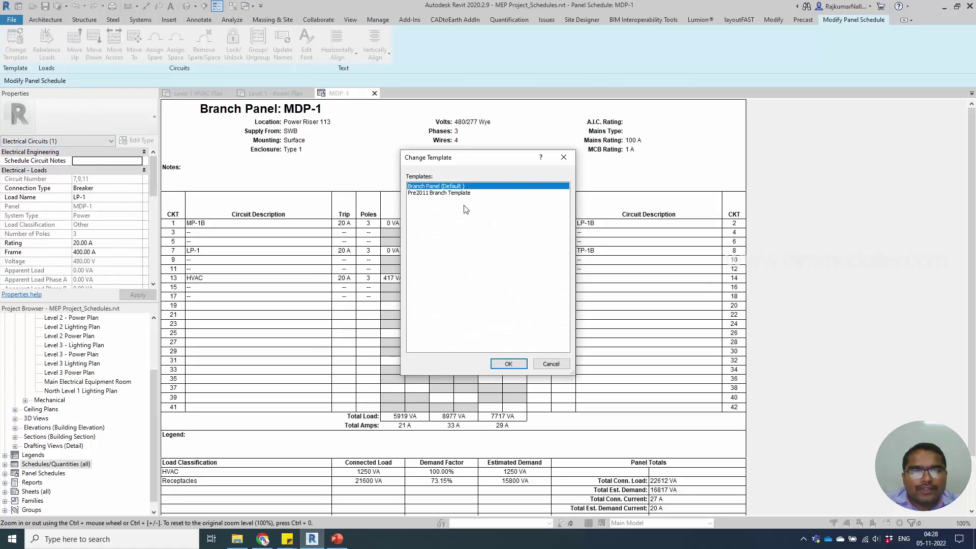
Switch MDP-1 to the Pre2011 Branch Template, accepting the text-loss warning.
click(456, 193)
click(508, 364)
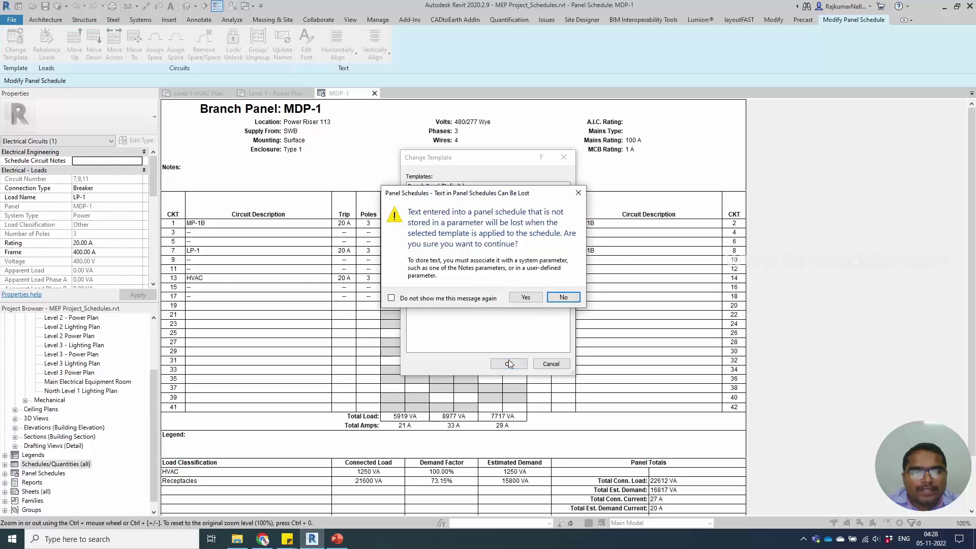
click(562, 297)
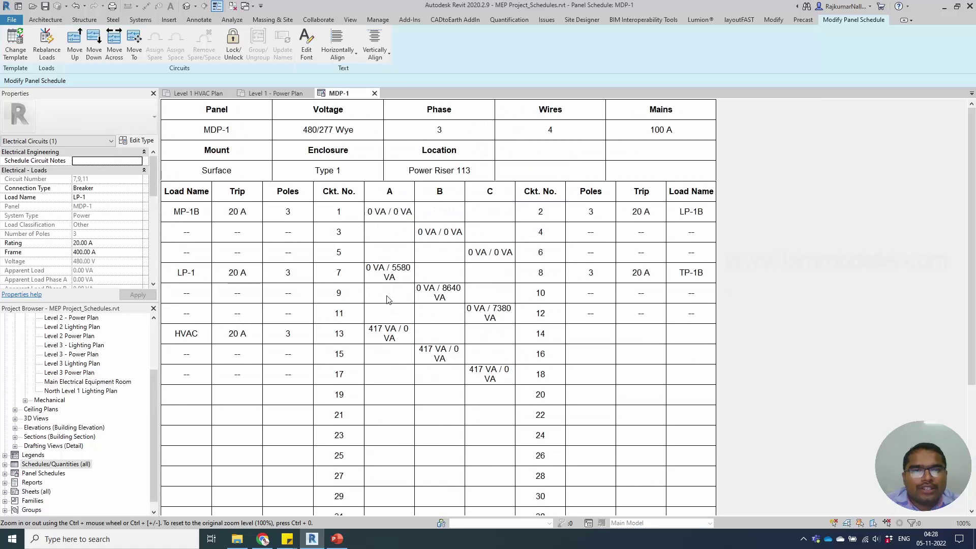
scroll(387, 300, down, 5)
scroll(388, 299, up, 5)
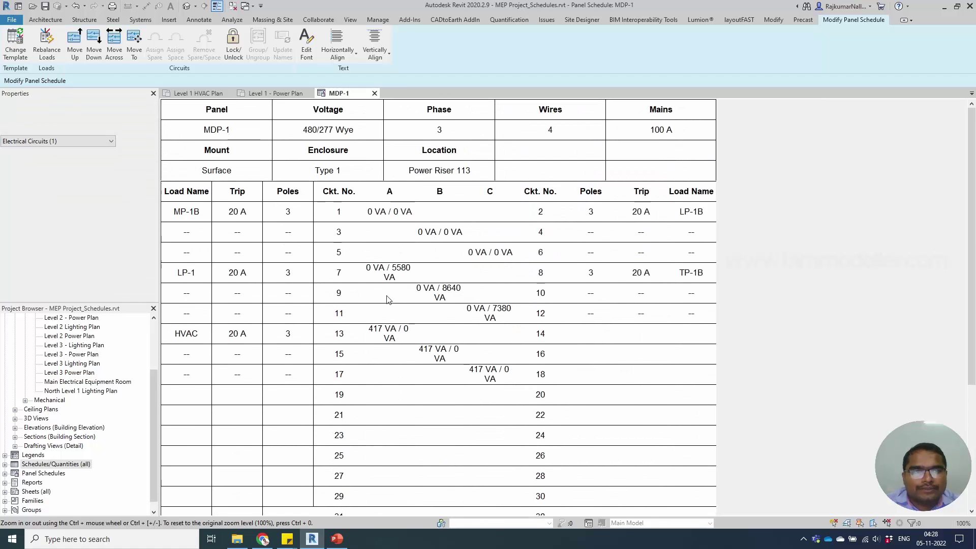
Switch MDP-1 back to the Branch Panel (Default) template, accepting the warning.
click(15, 42)
click(462, 187)
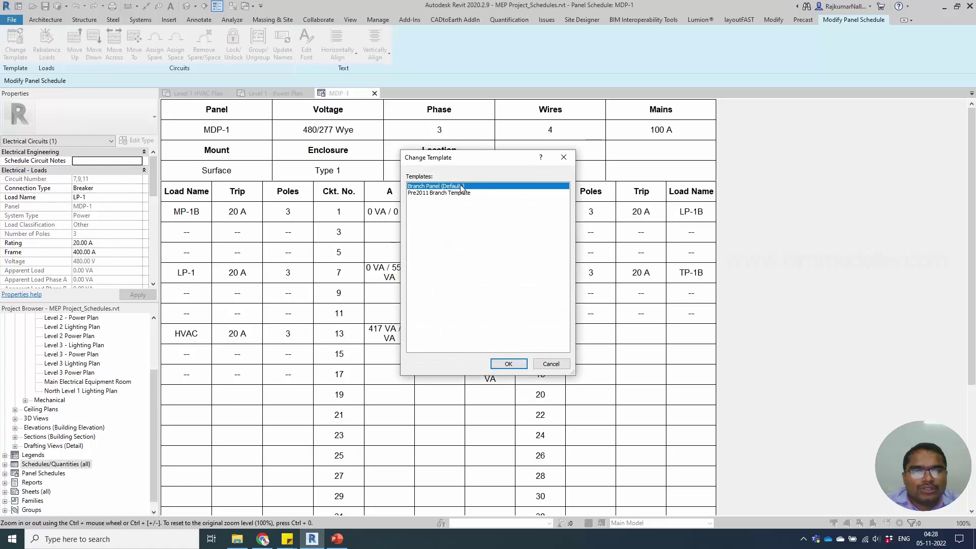
click(508, 363)
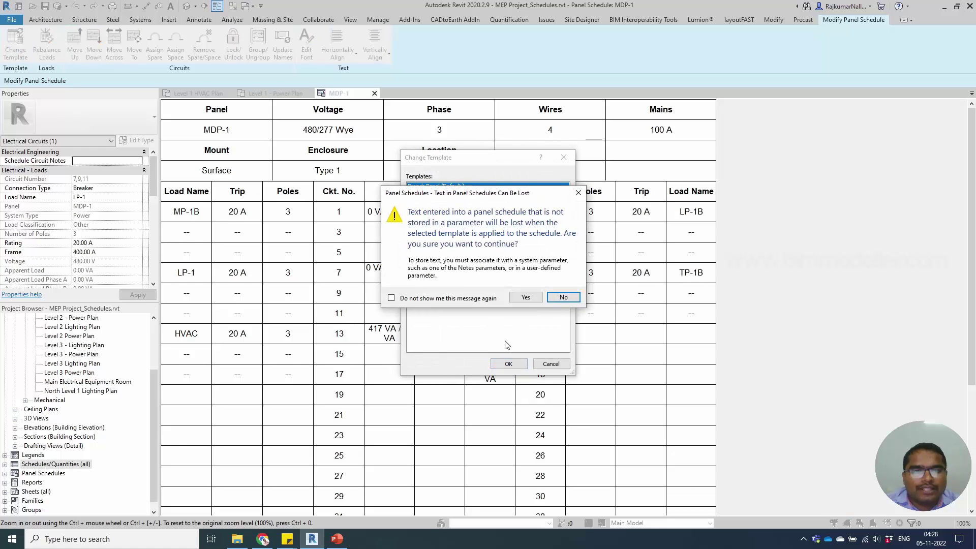
click(525, 300)
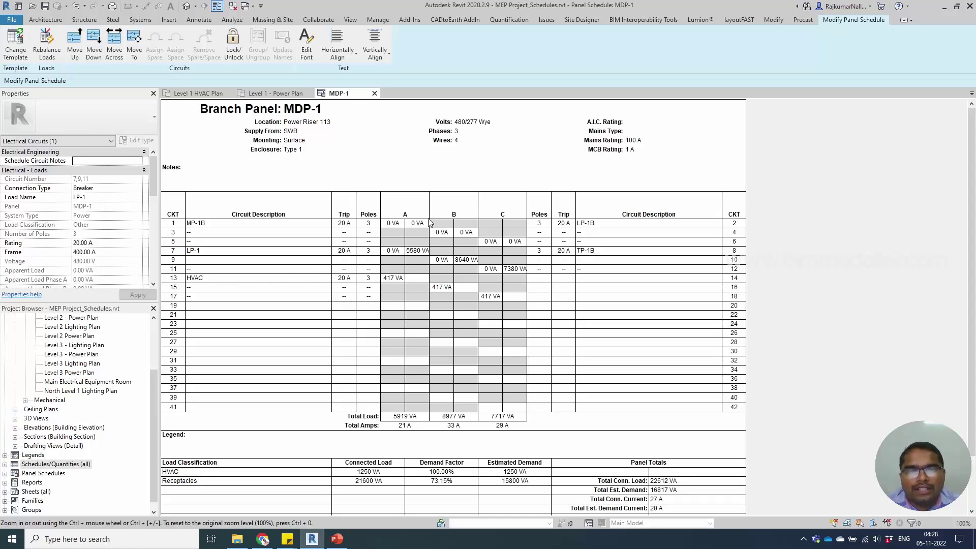
Rebalance MDP-1's phase loads and pick the LP-1B circuit now on circuit 7.
click(47, 53)
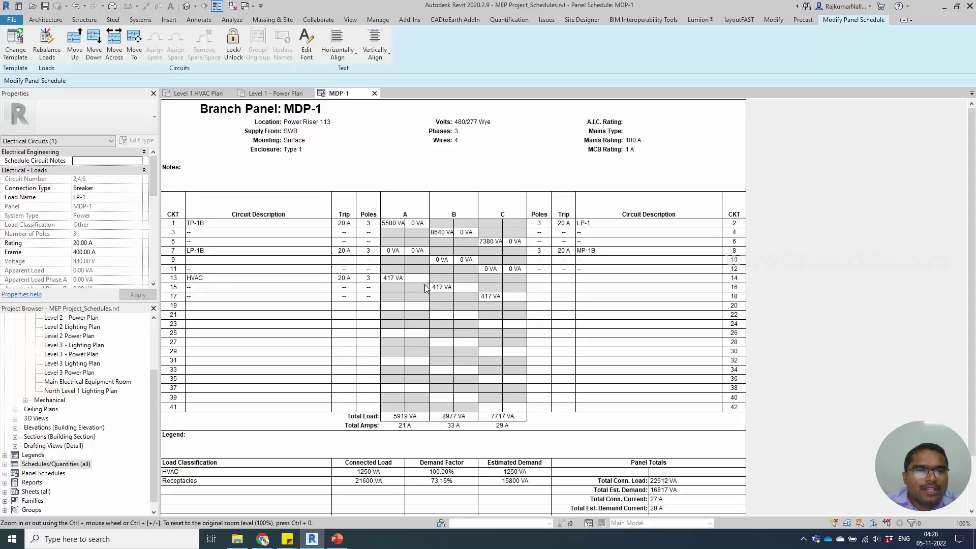
click(311, 251)
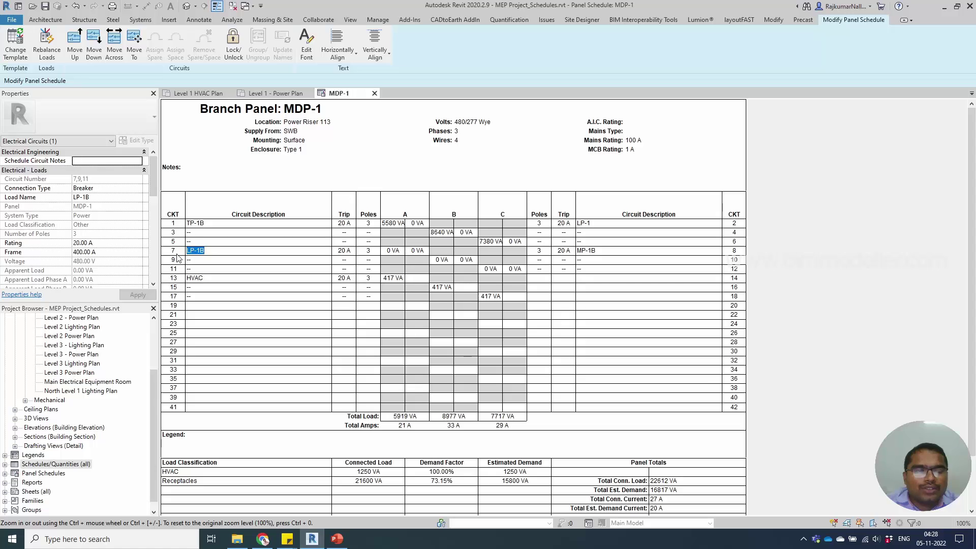
Move LP-1B up to circuit 1, then shift MP-1B across to circuit 9 and back to 8.
click(79, 57)
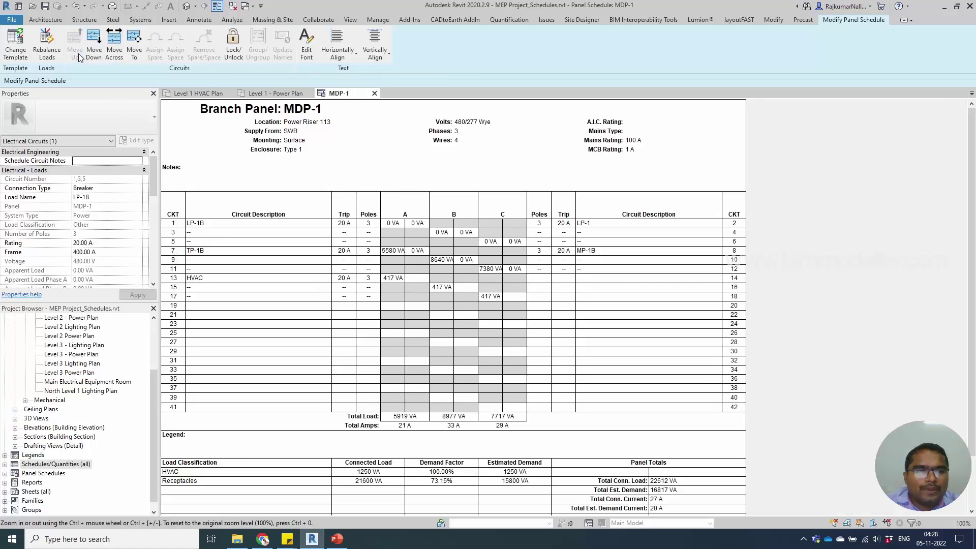
click(233, 249)
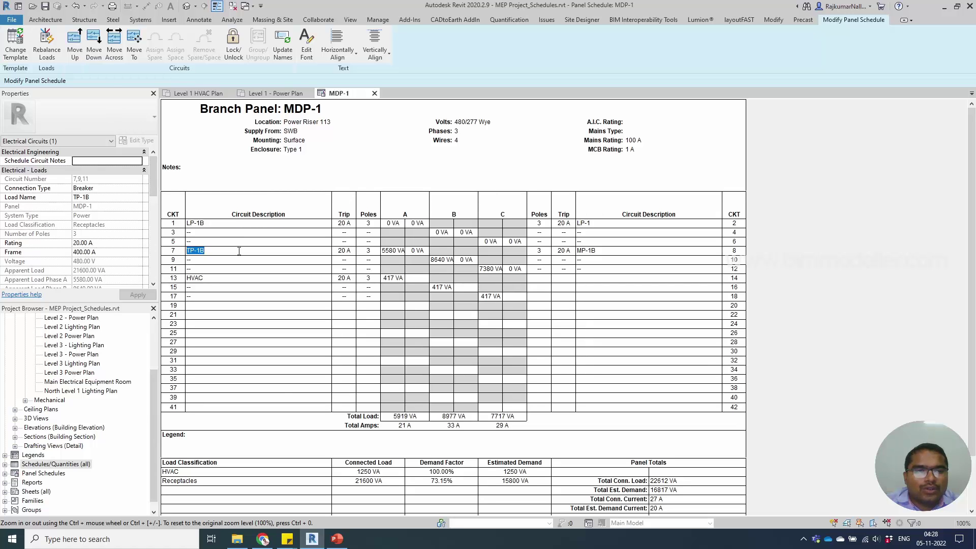
click(635, 251)
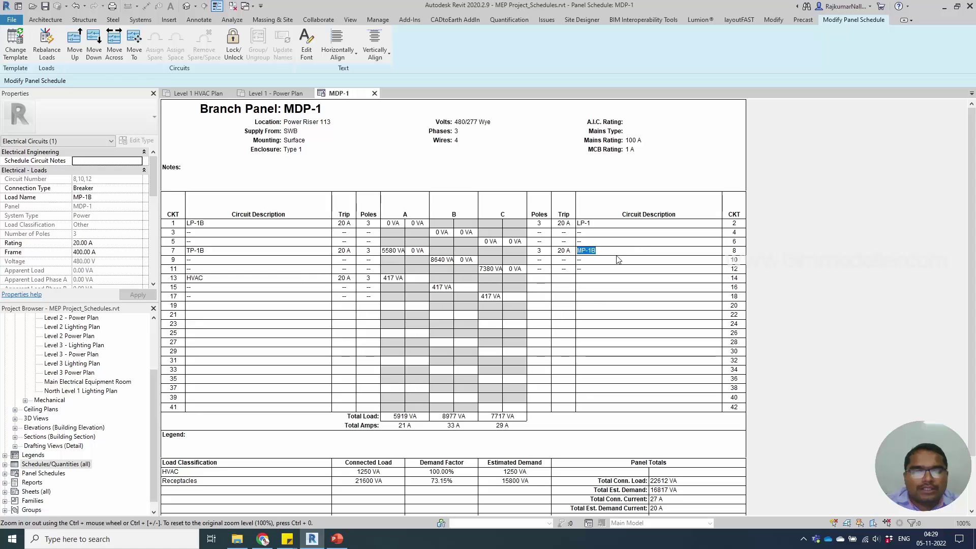
click(106, 54)
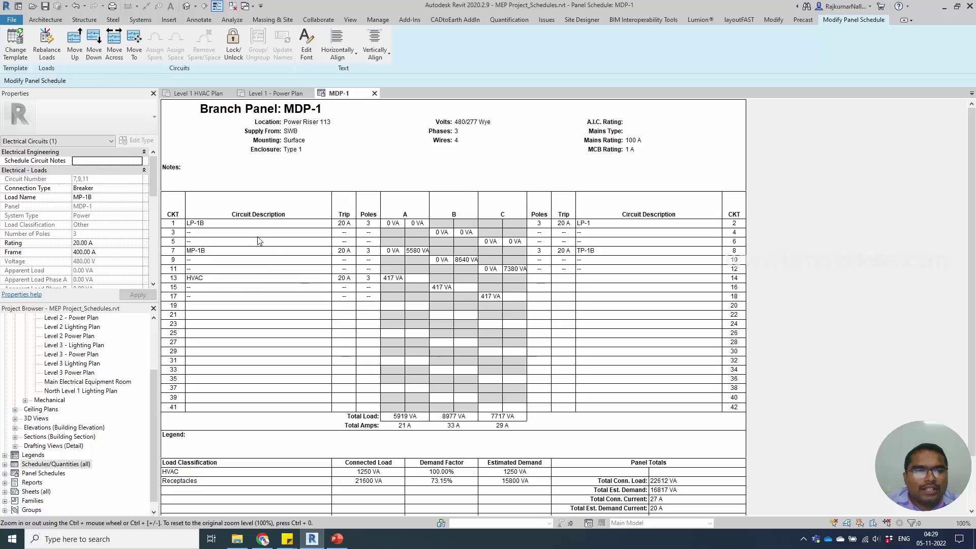
drag(254, 227, 602, 224)
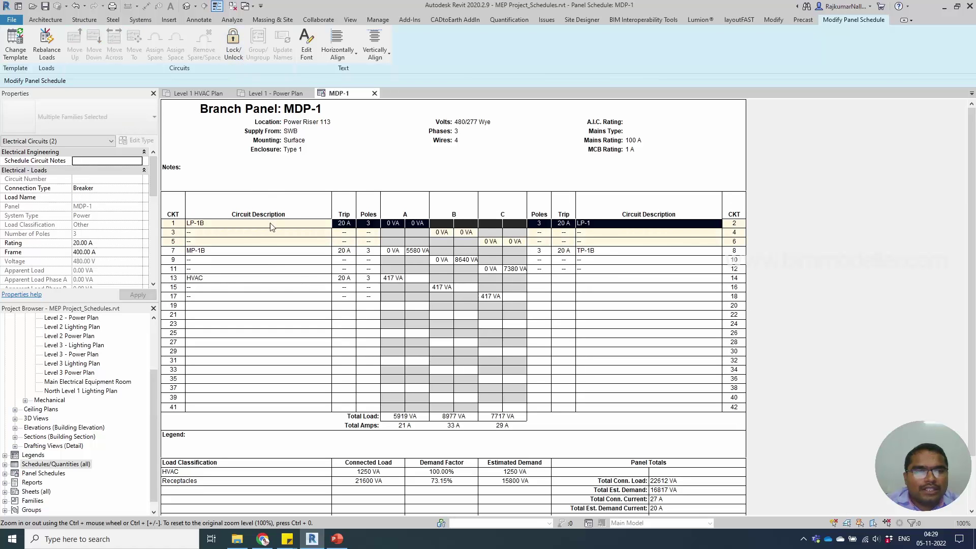
click(272, 259)
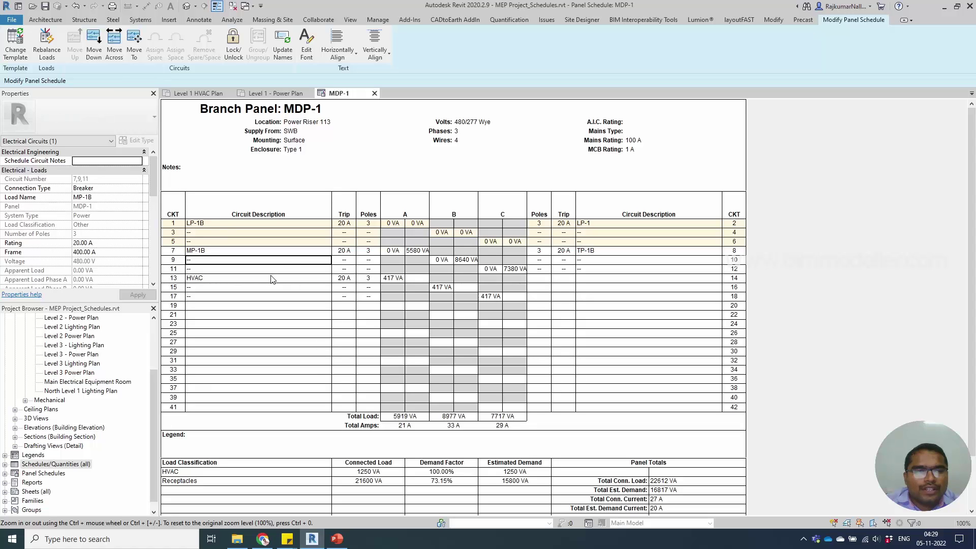
click(258, 279)
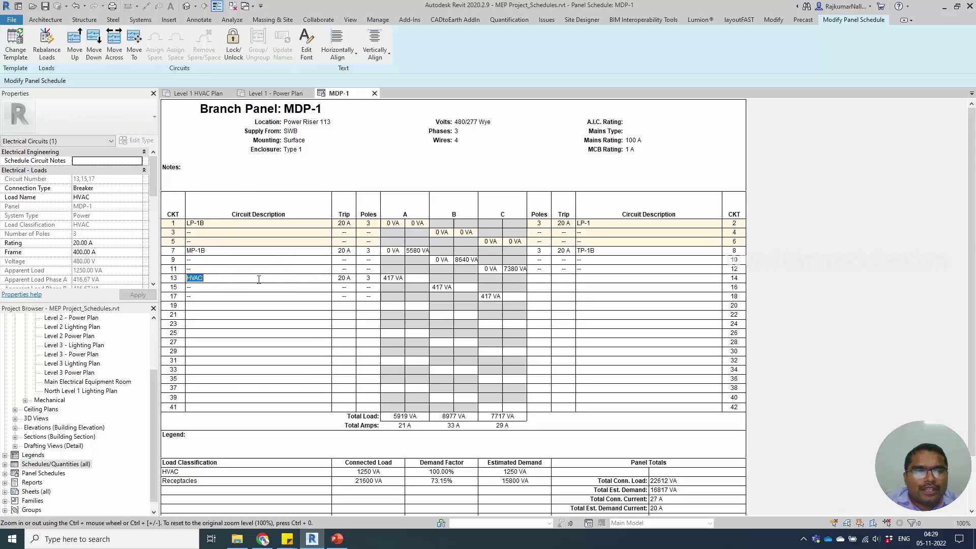
click(267, 259)
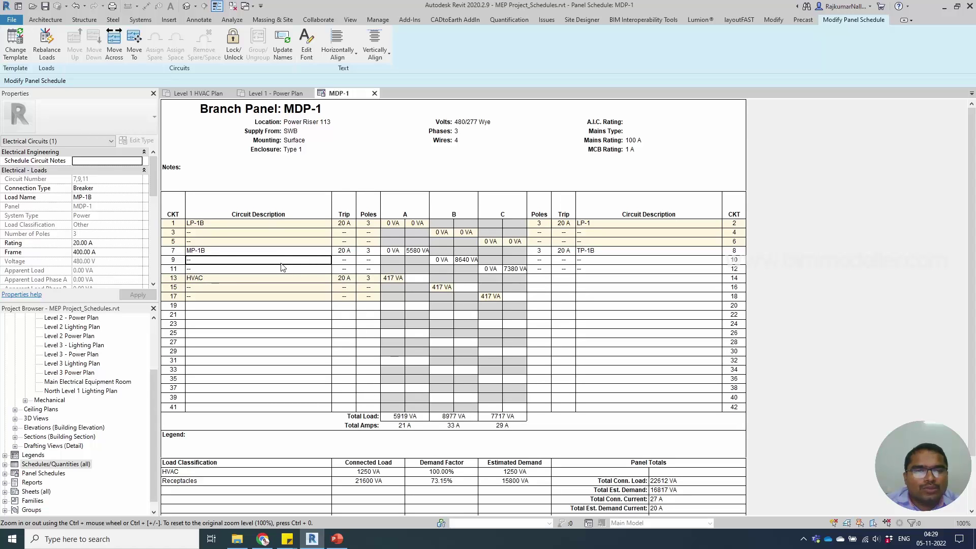
click(120, 51)
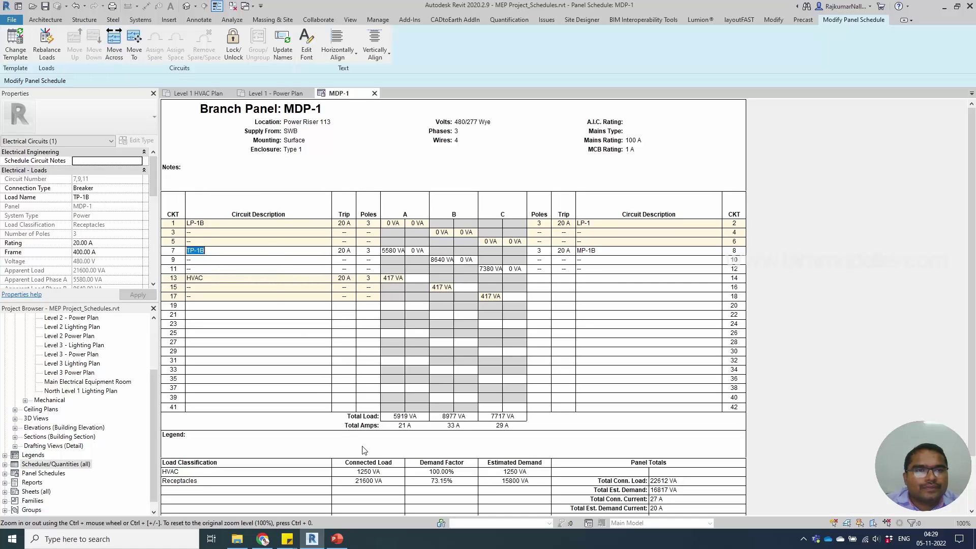
click(277, 260)
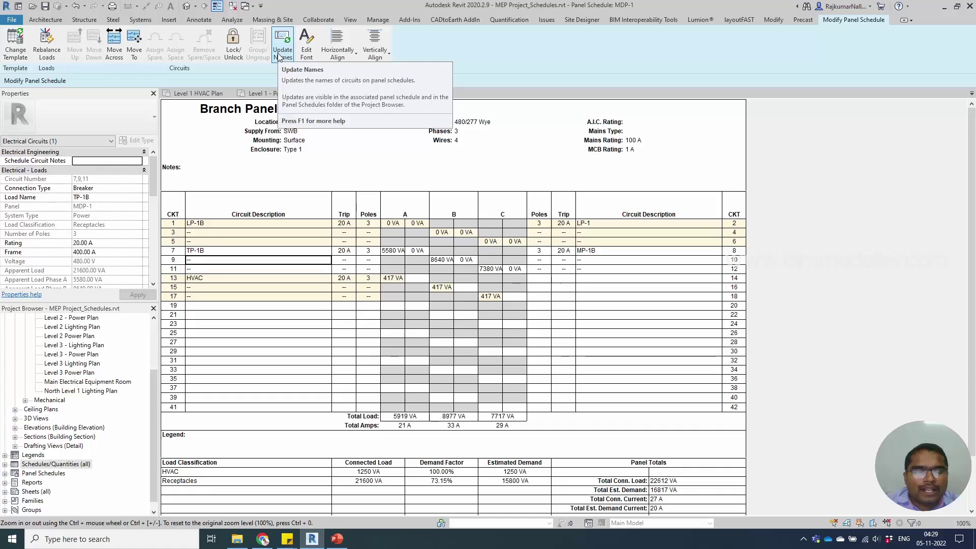
Inspect the TP-1B circuit description and empty description cells in the MDP-1 schedule.
click(253, 251)
click(252, 250)
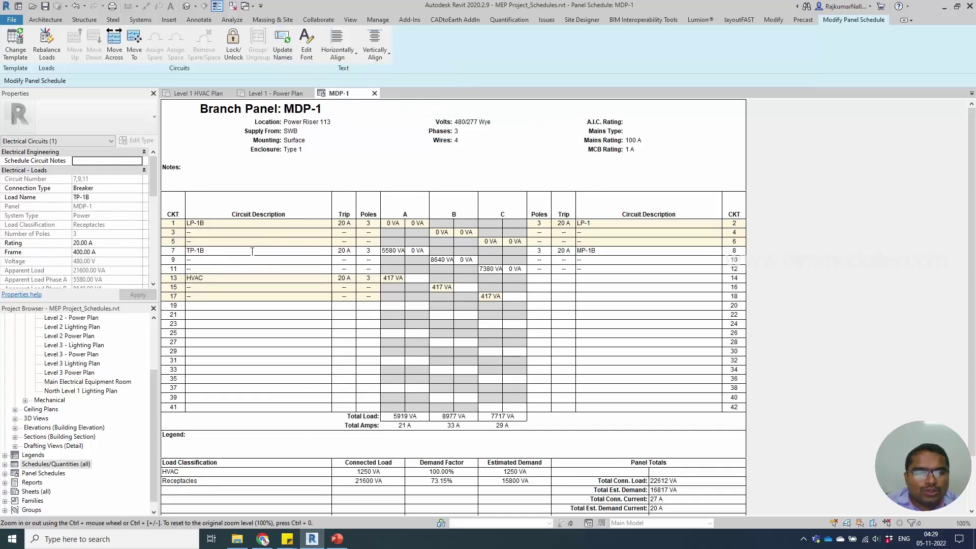
click(257, 297)
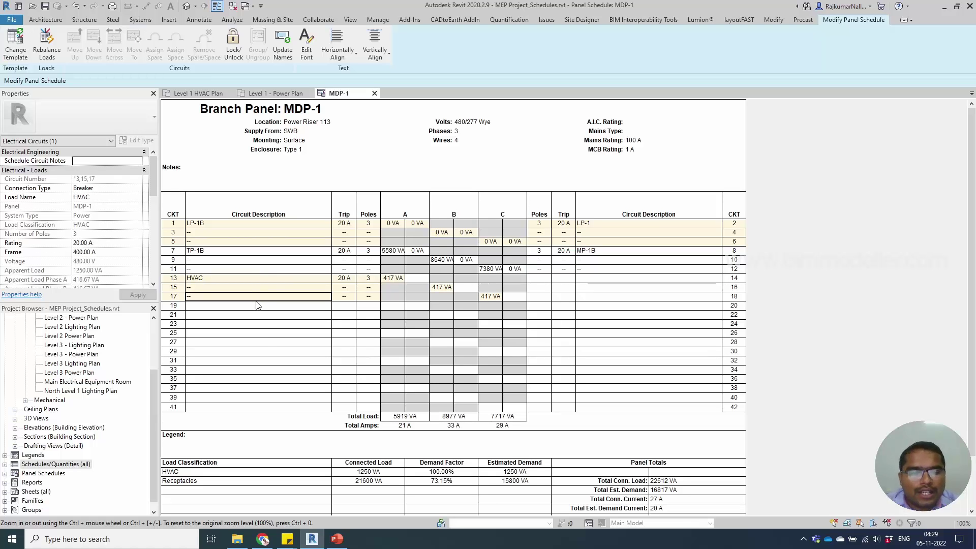
click(264, 333)
scroll(264, 337, down, 2)
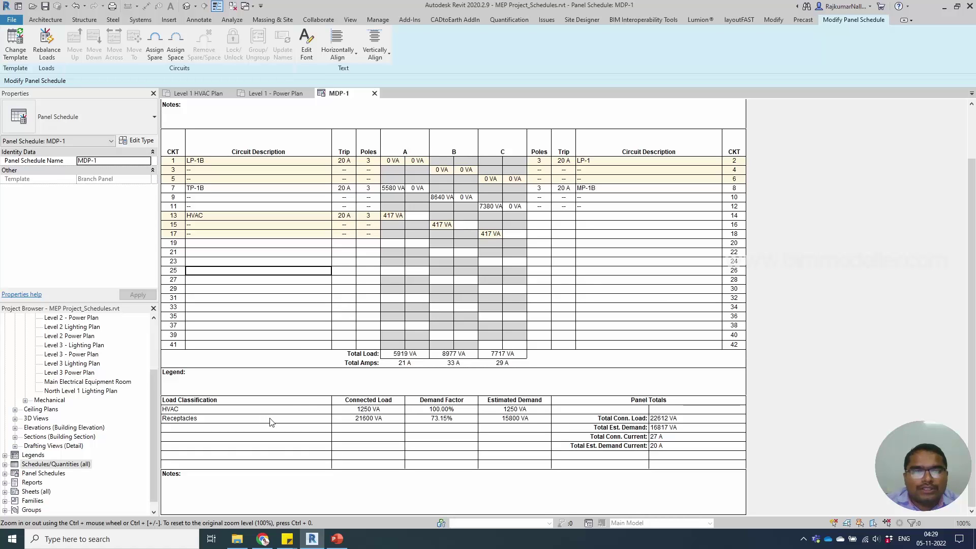
scroll(305, 394, up, 2)
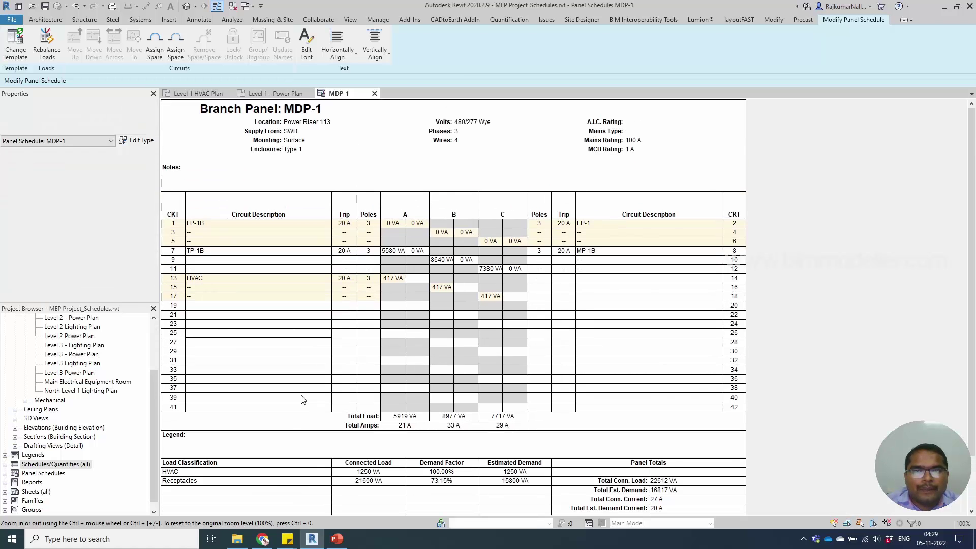
scroll(254, 431, down, 2)
Review the Receptacles and HVAC load classification cells, then display the Manage tools.
click(217, 418)
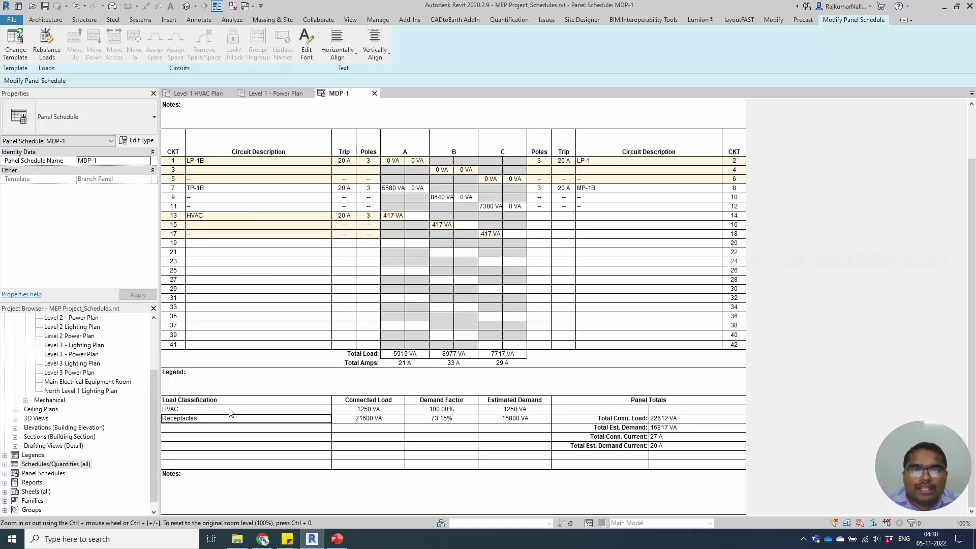
click(207, 410)
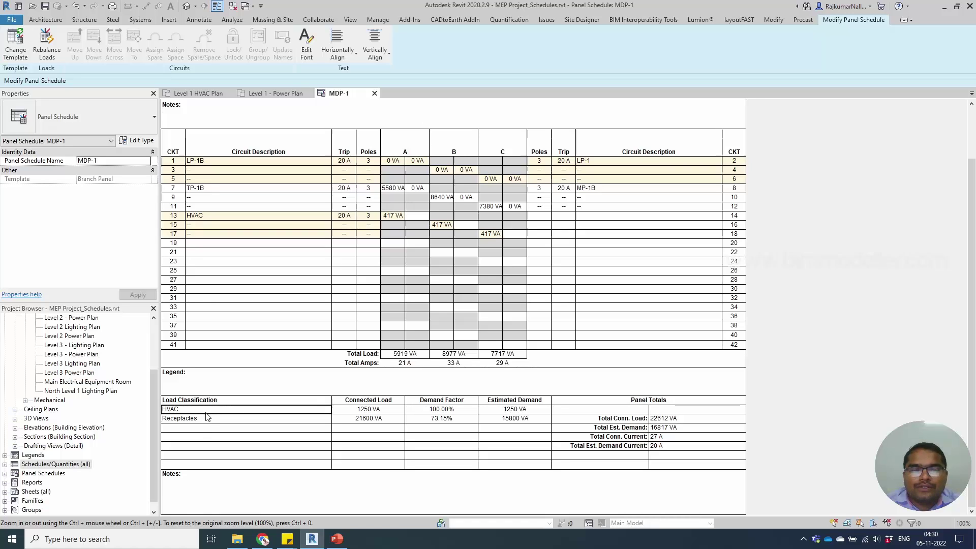
click(208, 419)
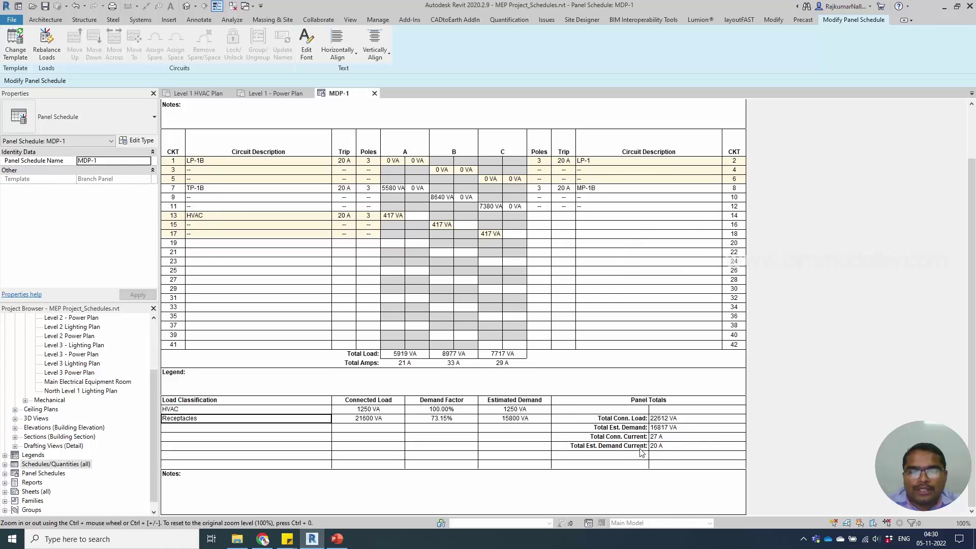
scroll(642, 453, up, 5)
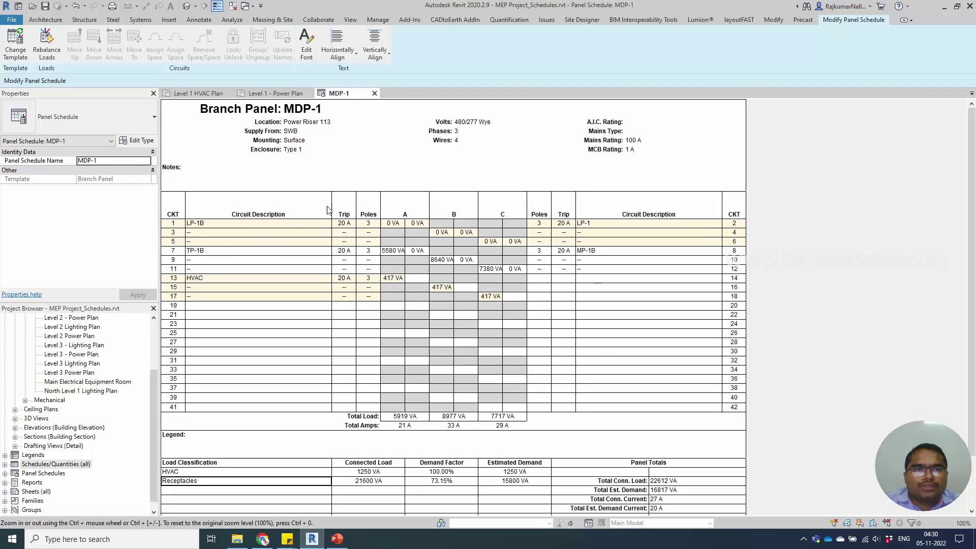
click(378, 20)
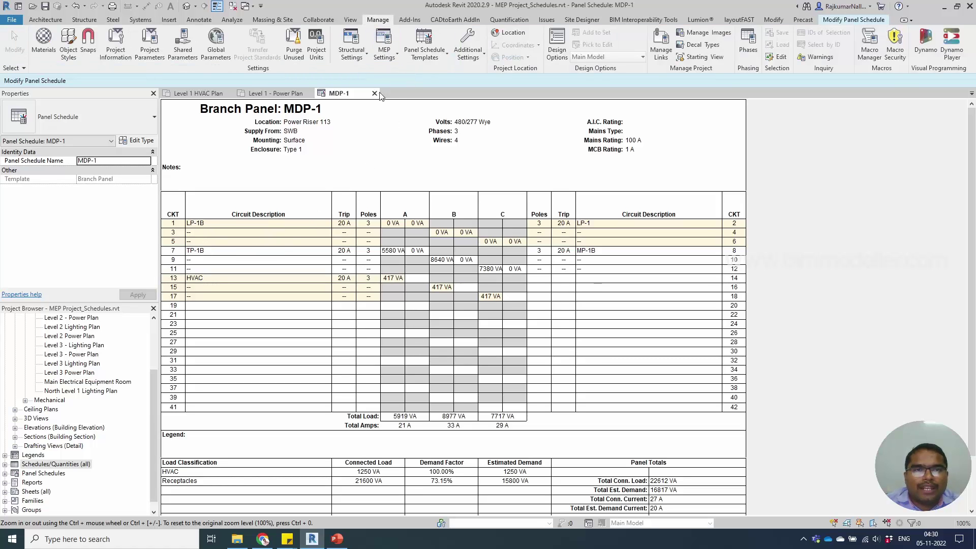
click(424, 46)
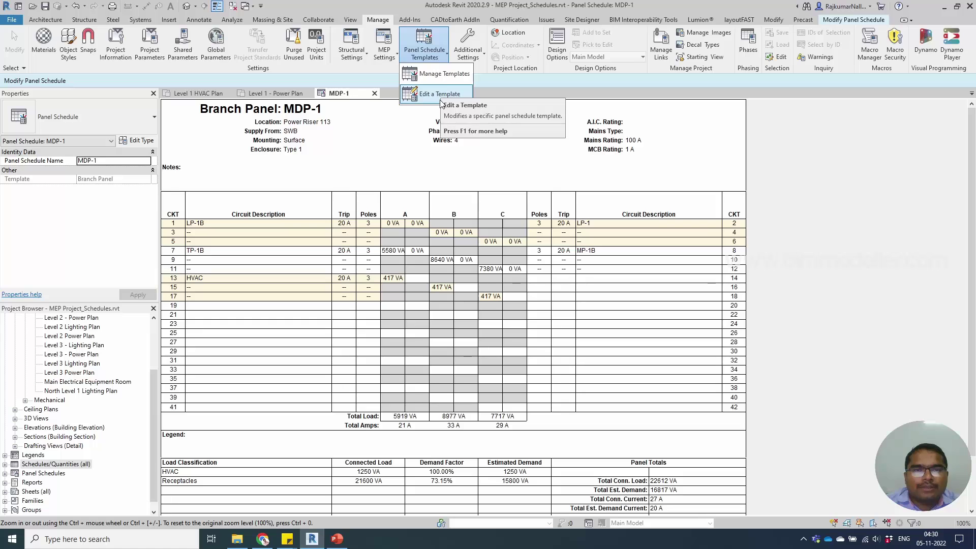
click(430, 73)
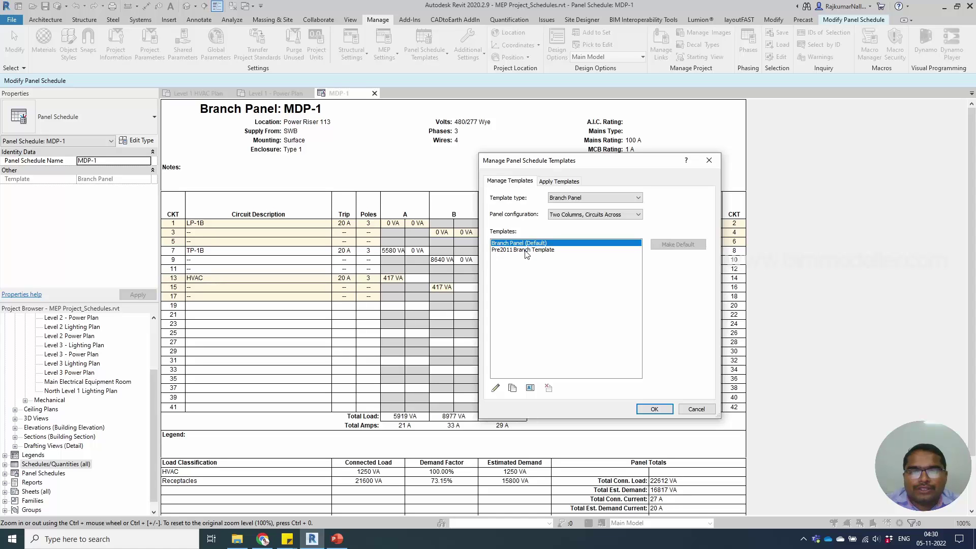
click(561, 183)
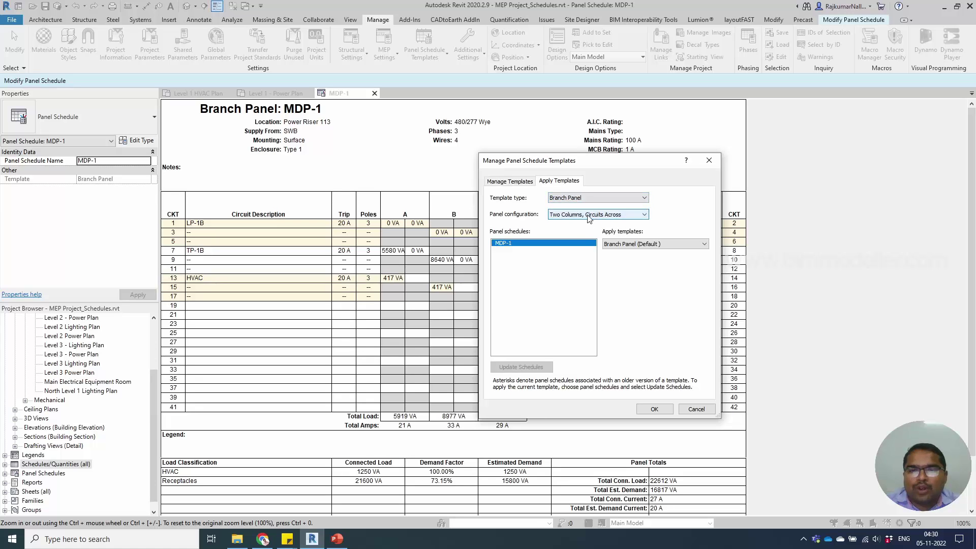
click(525, 182)
click(560, 215)
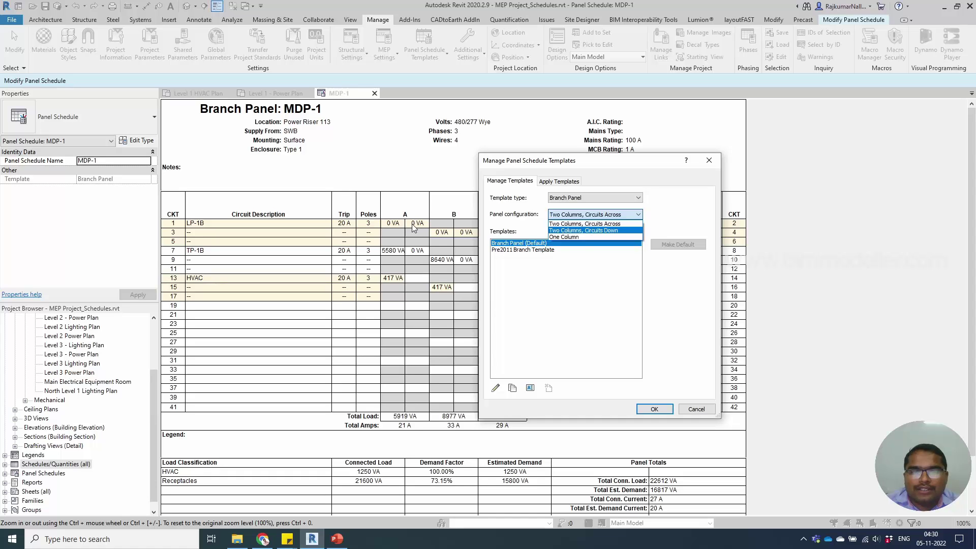
click(558, 173)
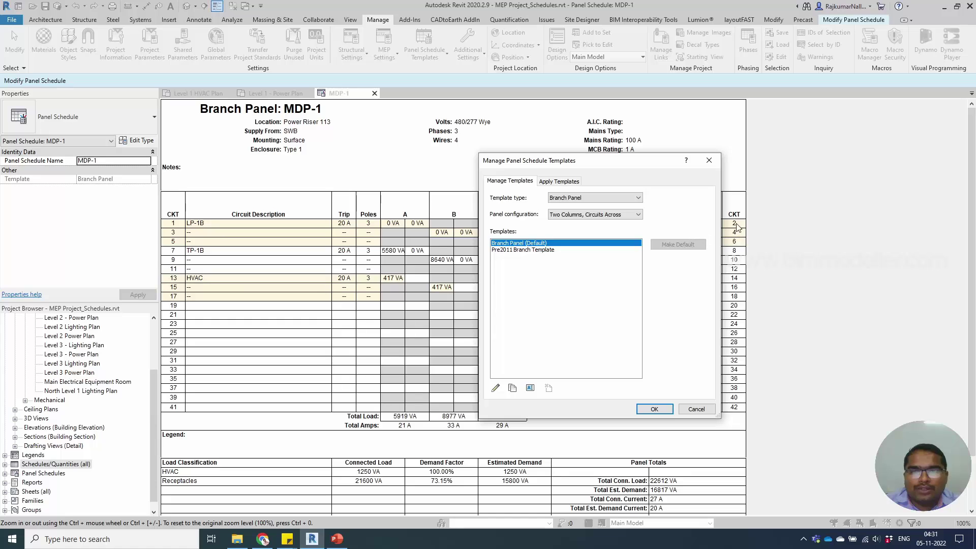
click(626, 217)
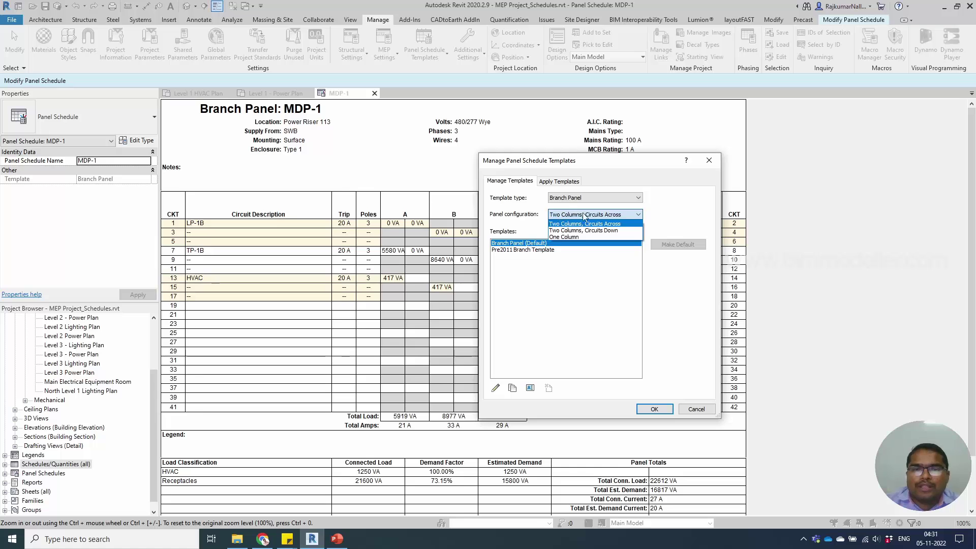
click(508, 214)
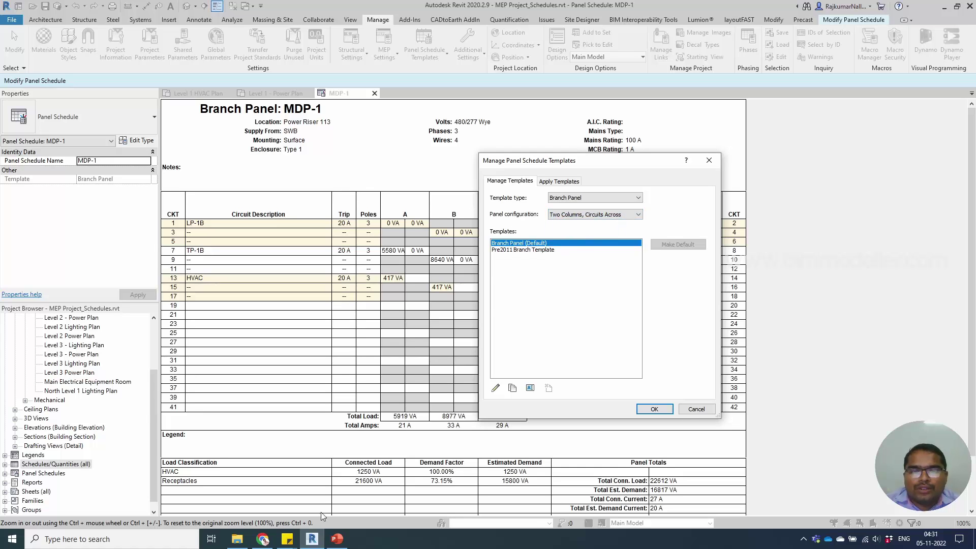
click(336, 537)
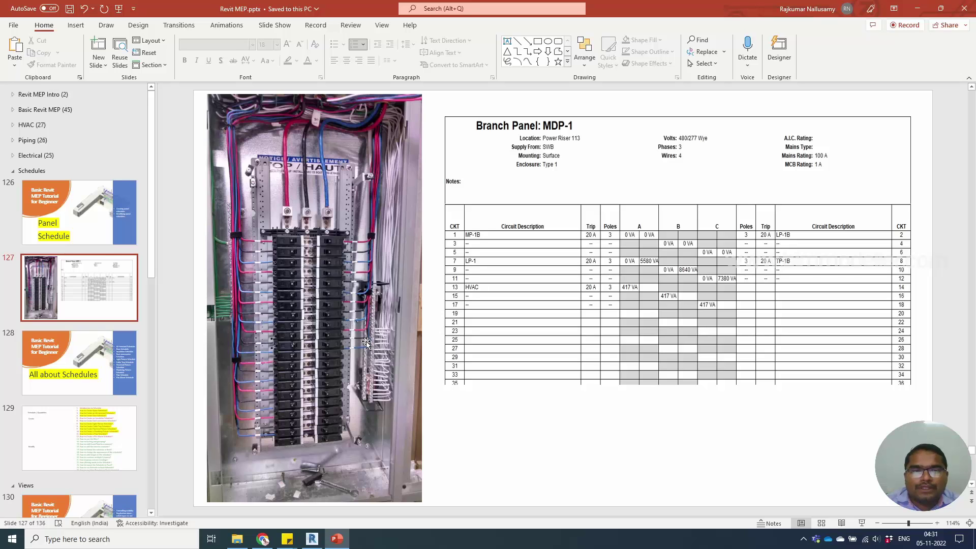
Return from PowerPoint to the panel schedule templates in Revit.
click(338, 538)
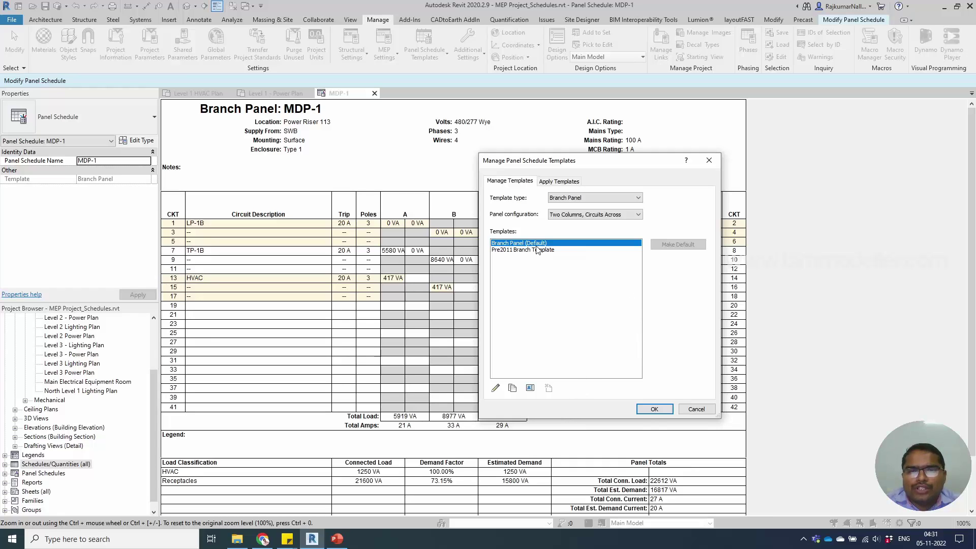
Open the Branch Panel (Default) template in the template editor.
click(496, 387)
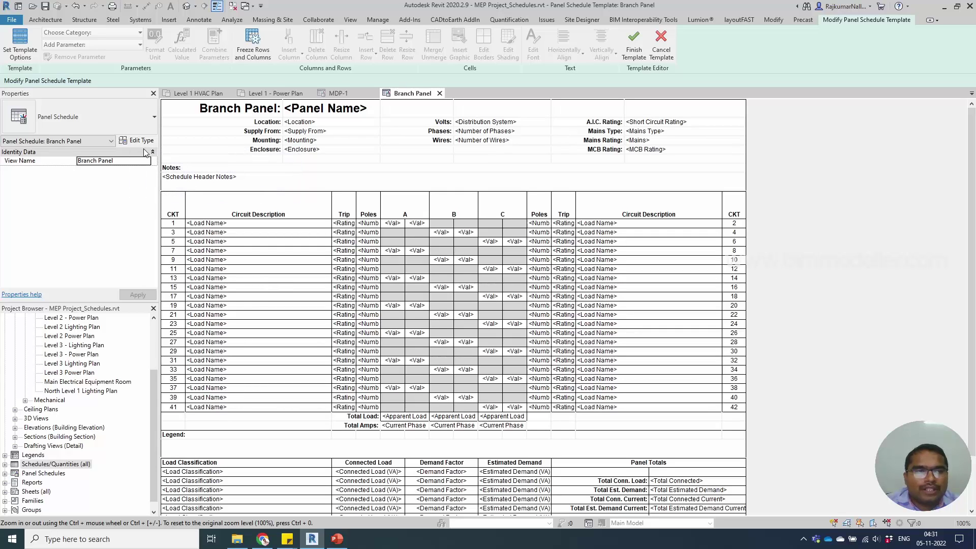
Check the type properties, then set the template's fixed slot count to 12 in Template Options.
click(136, 141)
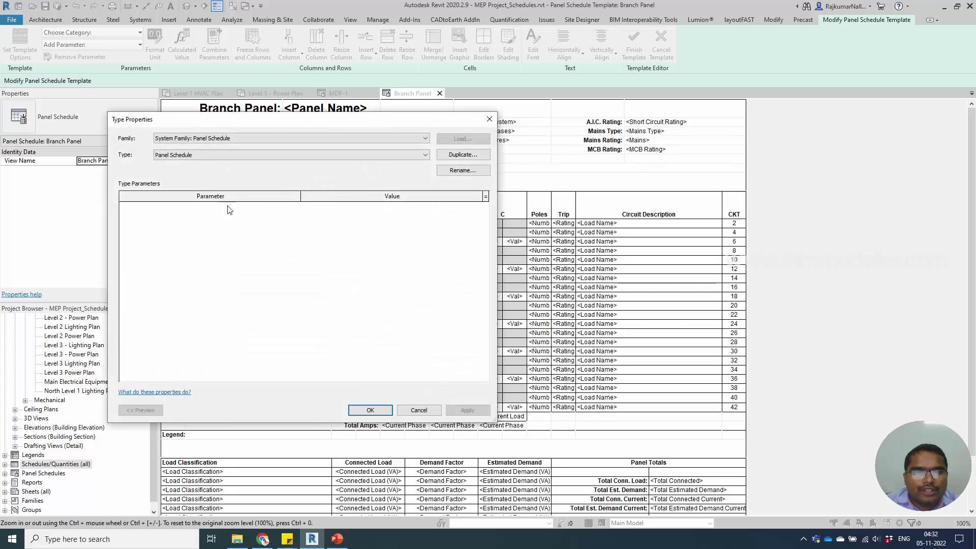
key(Escape)
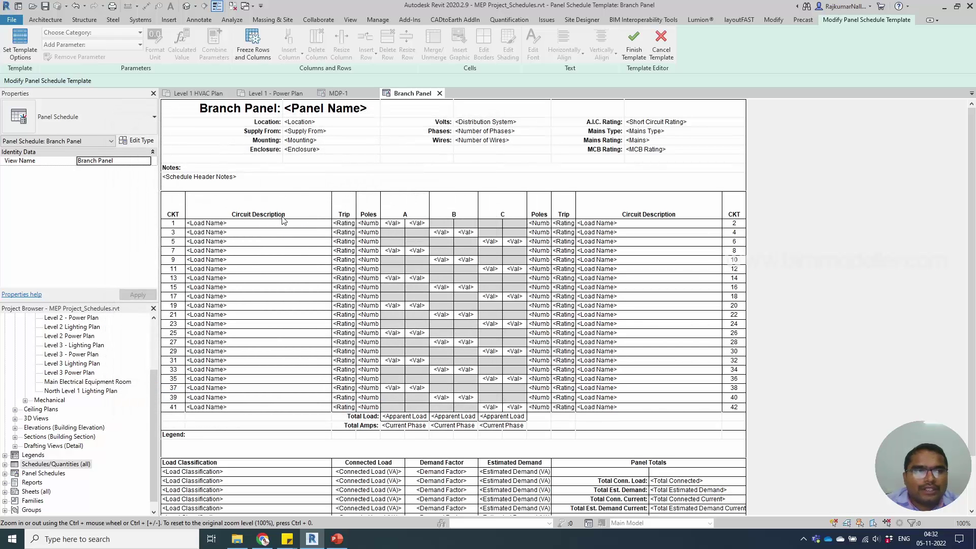
click(18, 53)
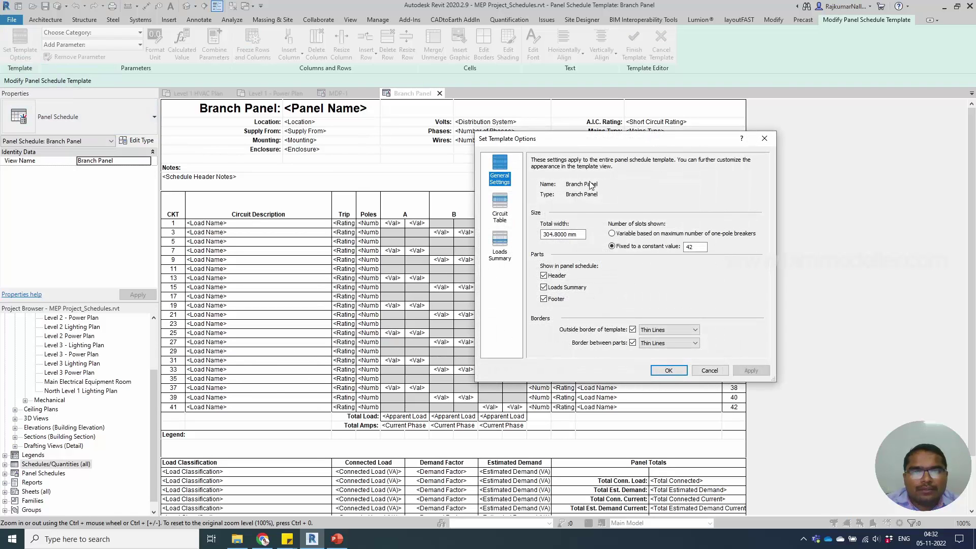
drag(605, 143, 357, 136)
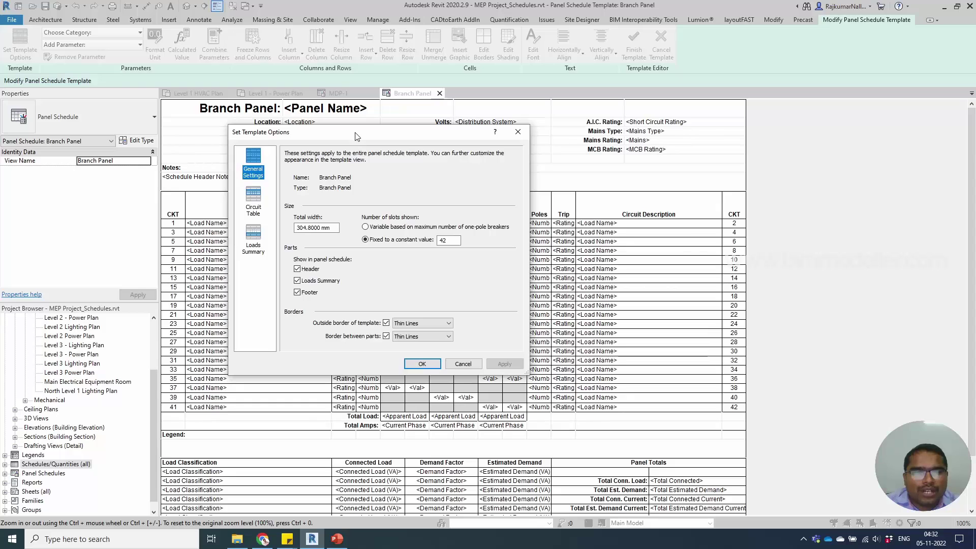
double_click(447, 240)
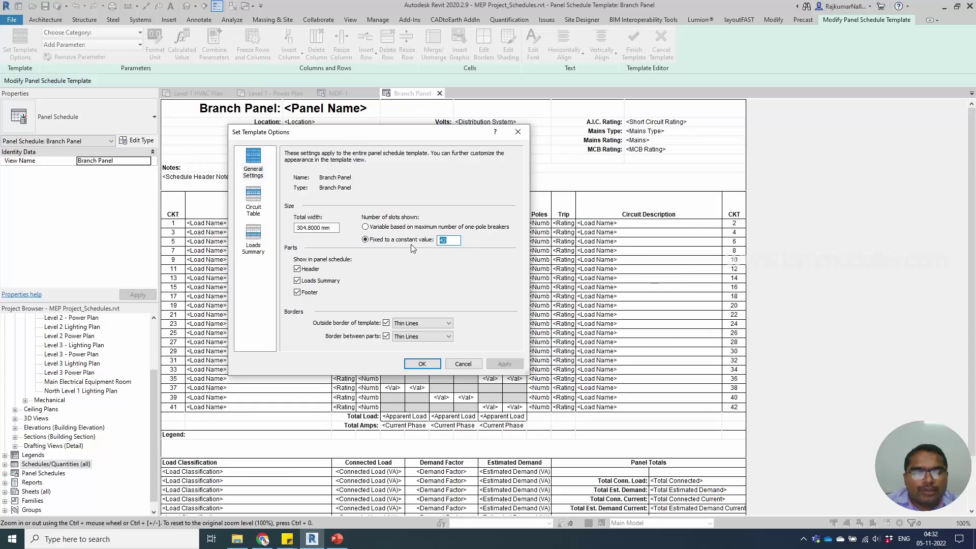
text(12)
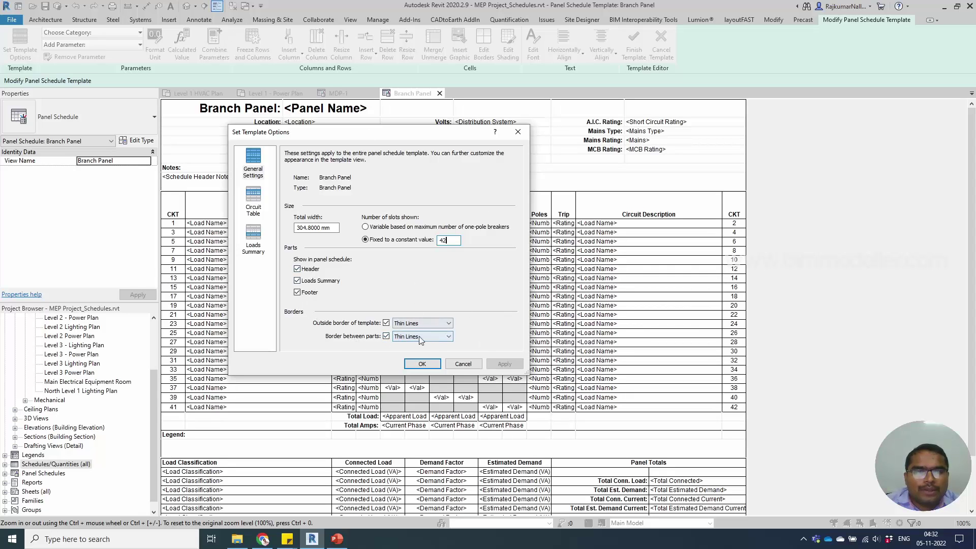
click(253, 205)
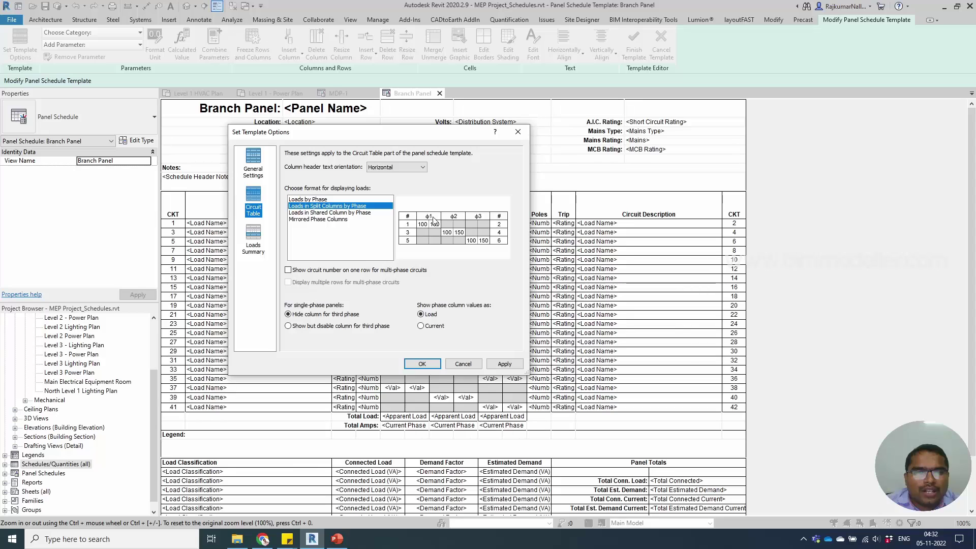
Set the circuit table to Loads in Shared Column by Phase, review Loads Summary, and apply.
click(310, 201)
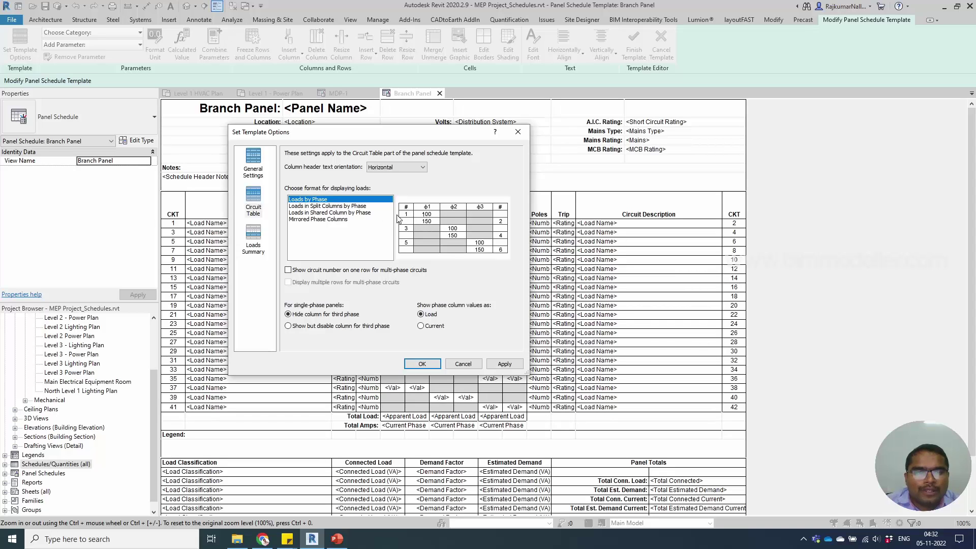
click(315, 206)
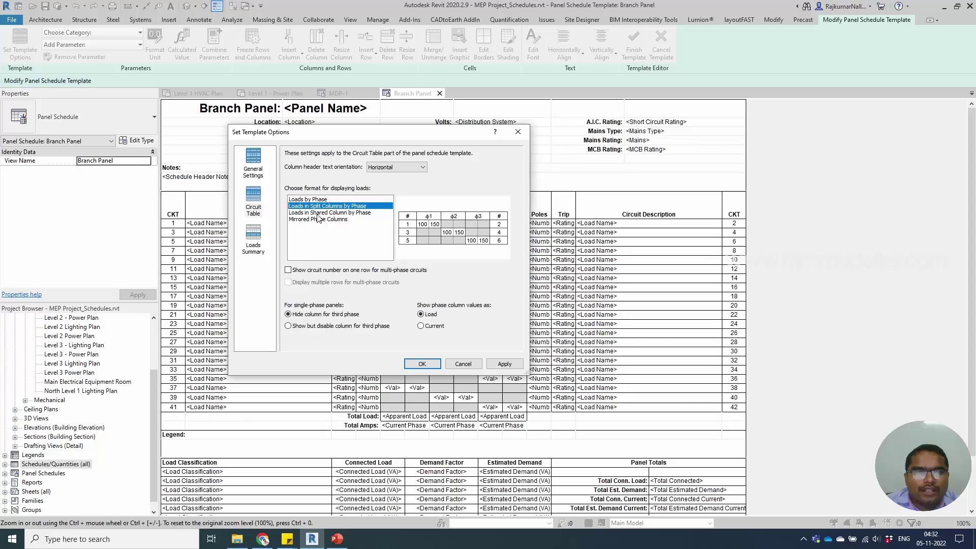
click(318, 214)
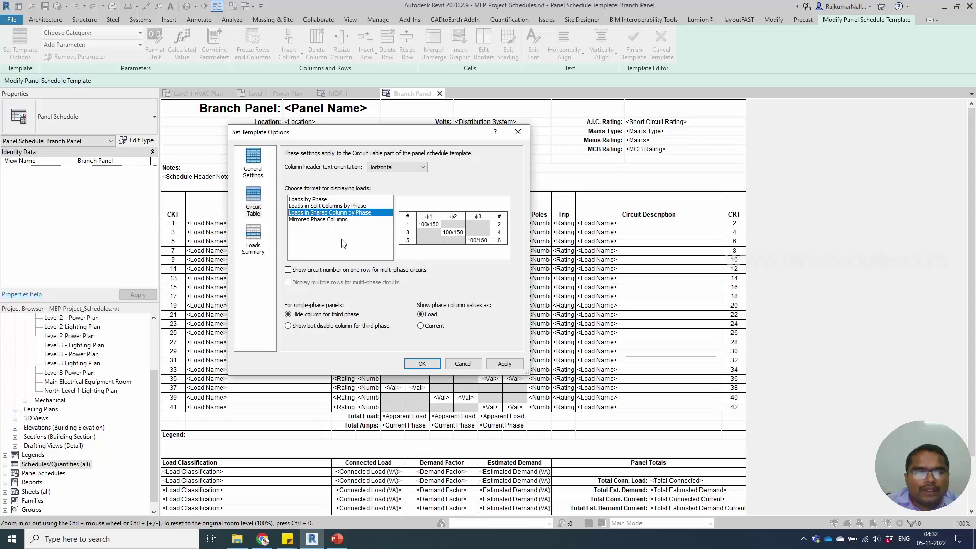
click(327, 219)
click(322, 213)
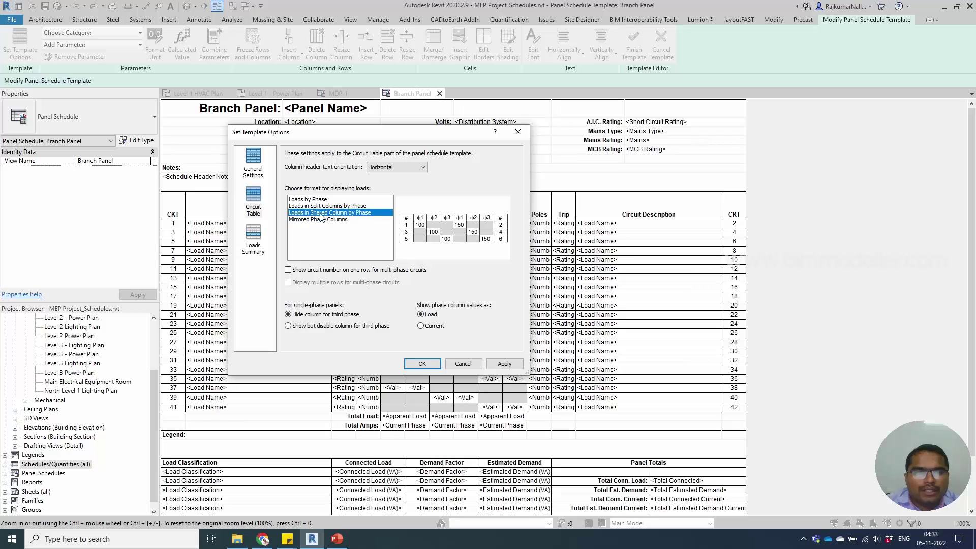
click(254, 239)
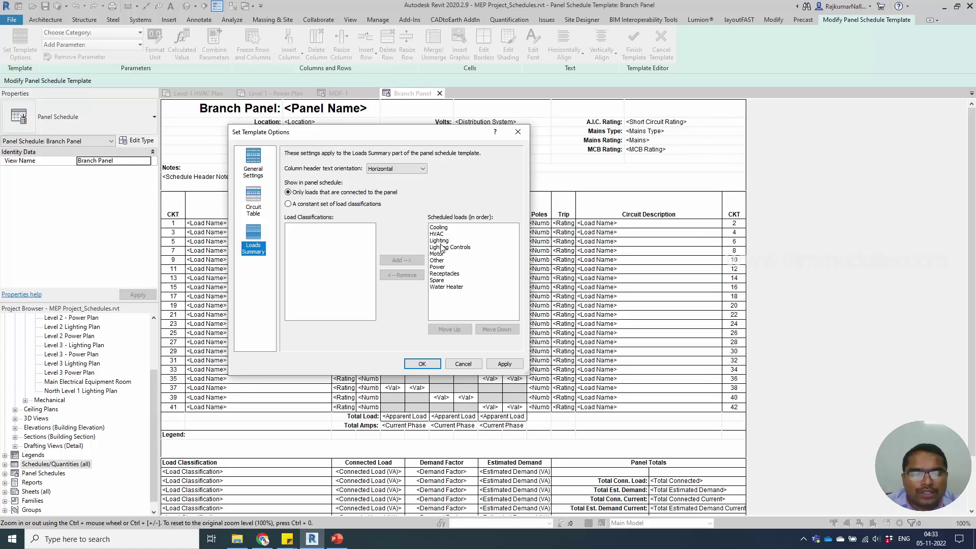
click(423, 364)
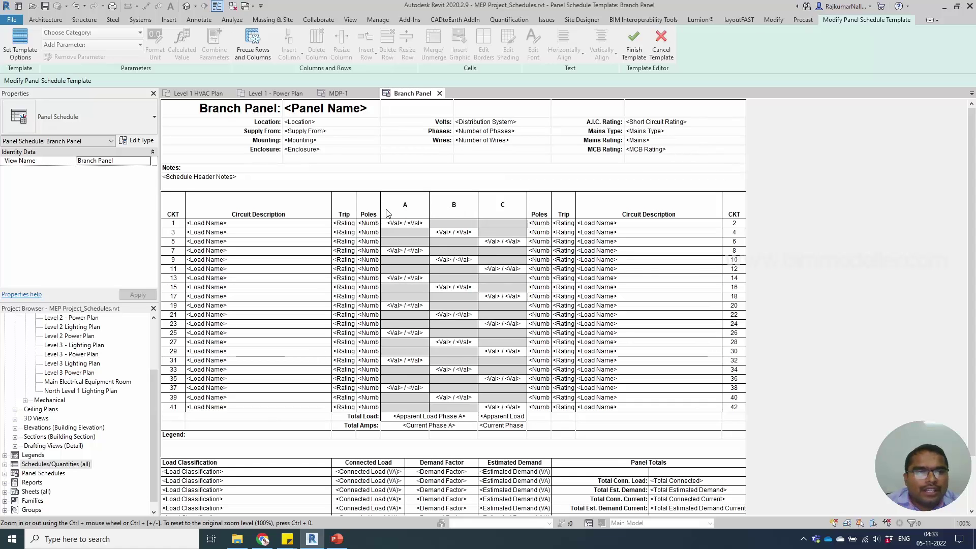
click(625, 172)
click(647, 161)
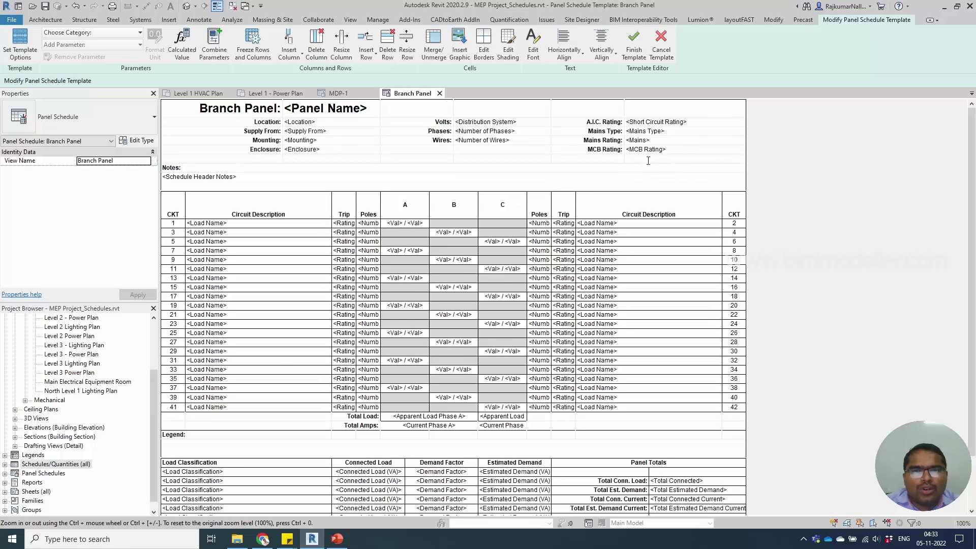
drag(600, 163, 600, 161)
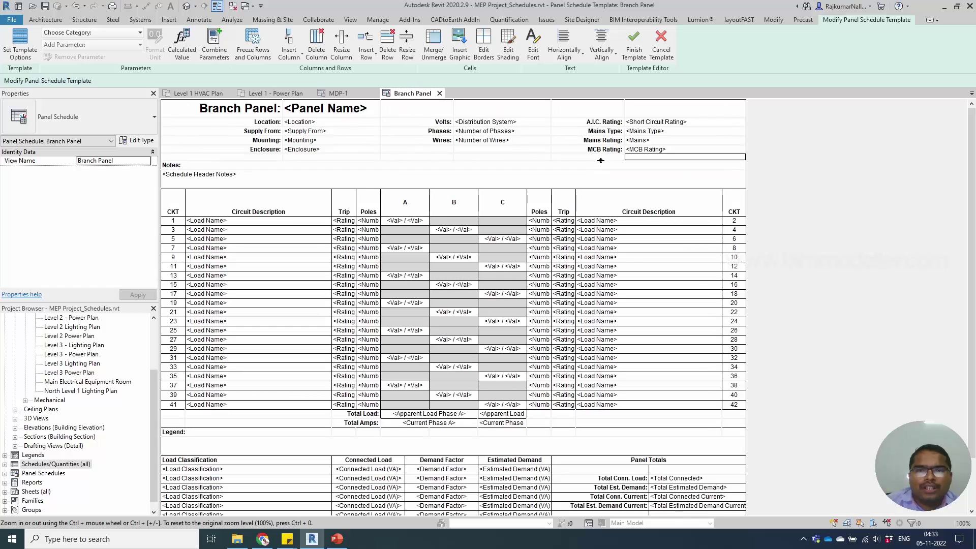
click(598, 158)
text(W)
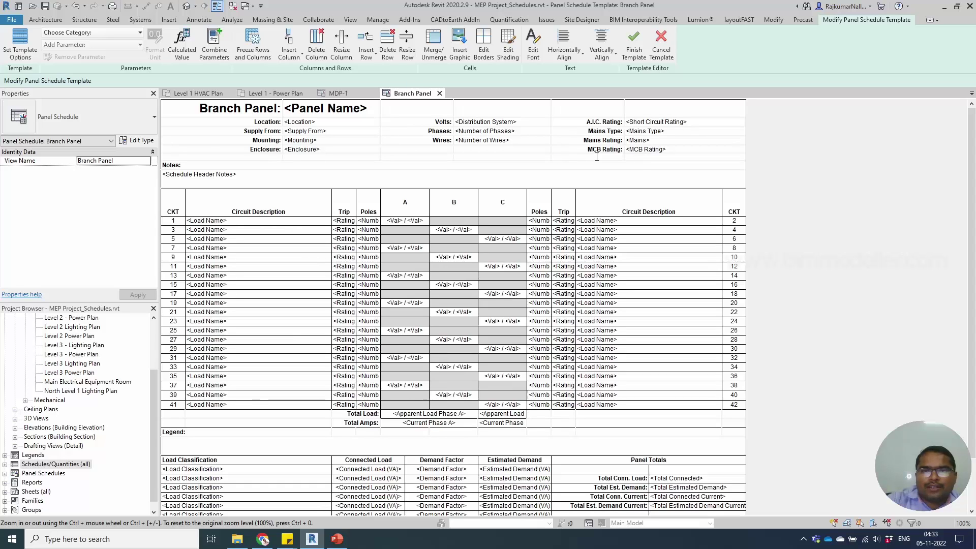
text(ebsite)
key(Tab)
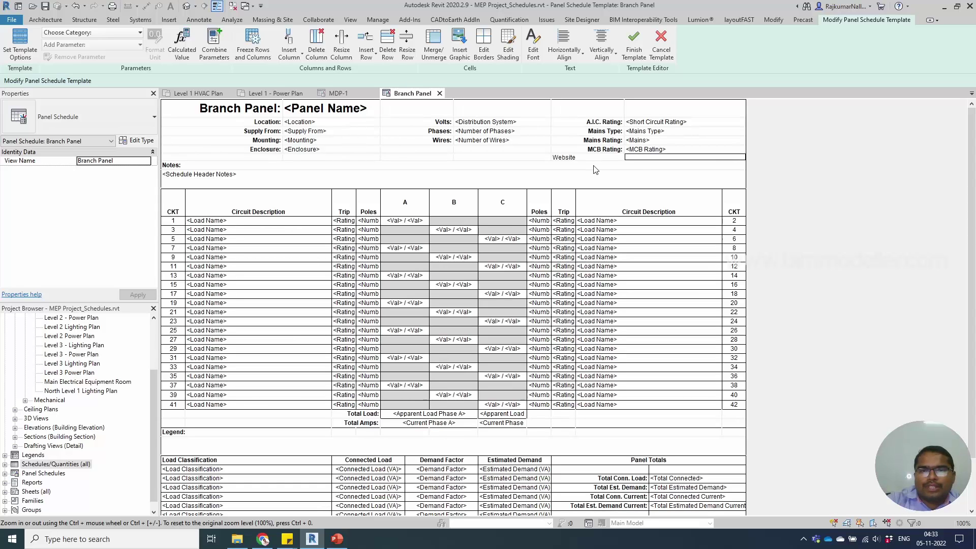
text(b)
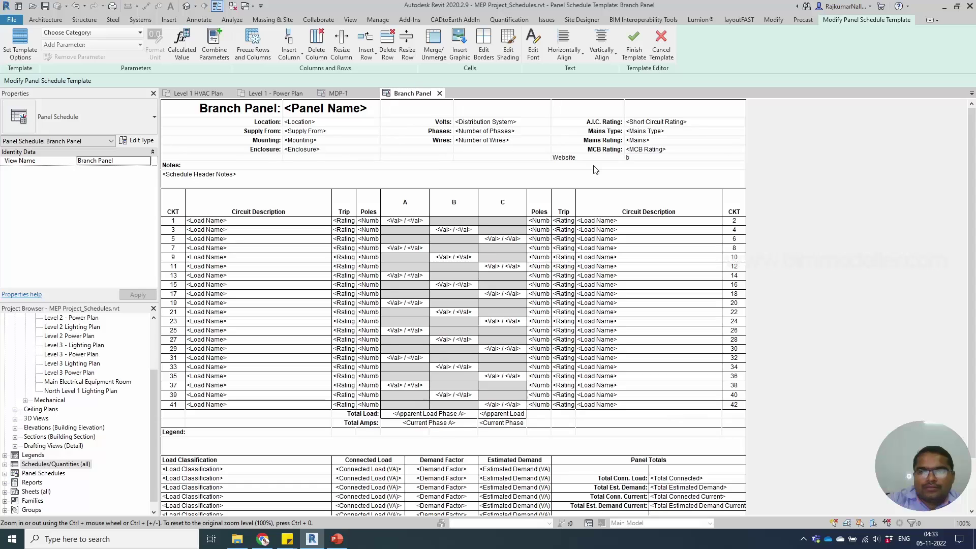
text(www.bimmodeller.com)
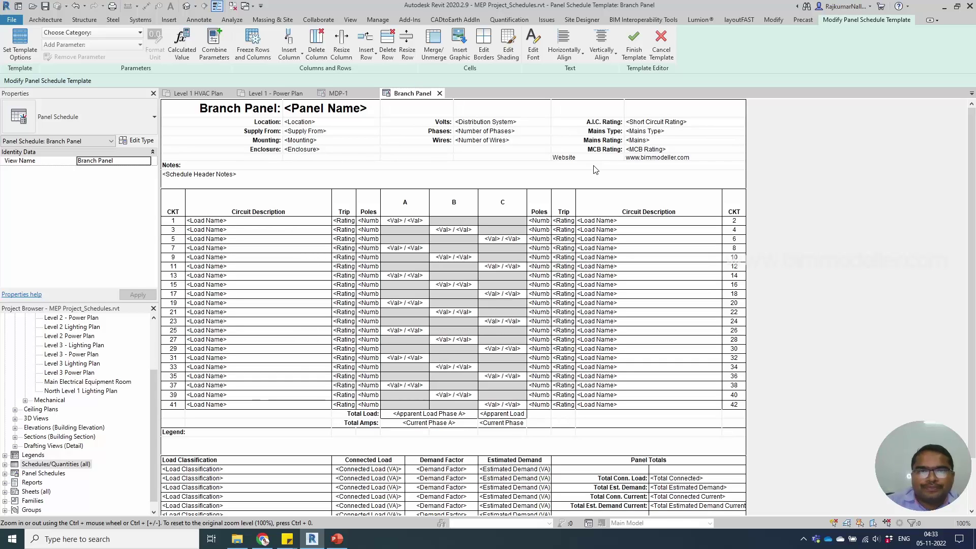
click(668, 109)
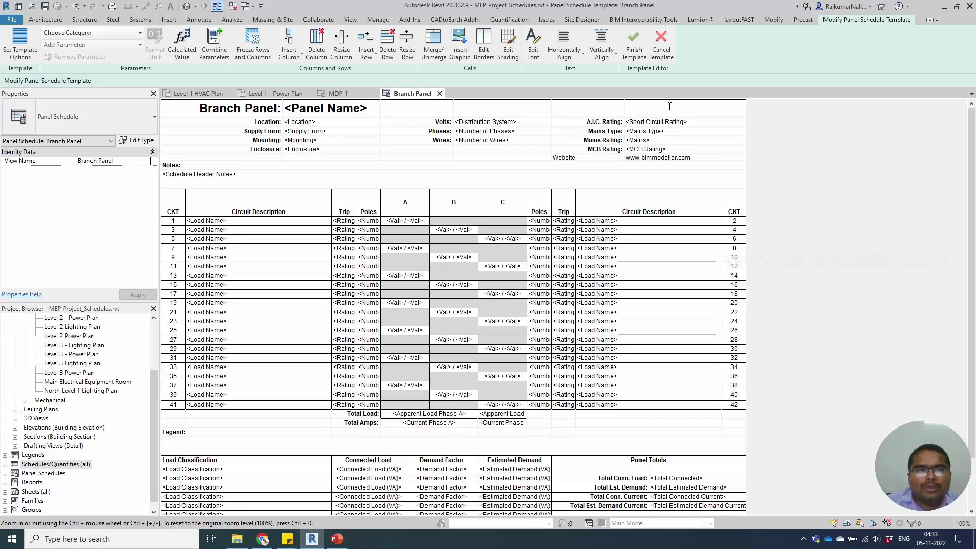
Make the logo header row taller so the round bimmodeller logo appears larger.
click(460, 59)
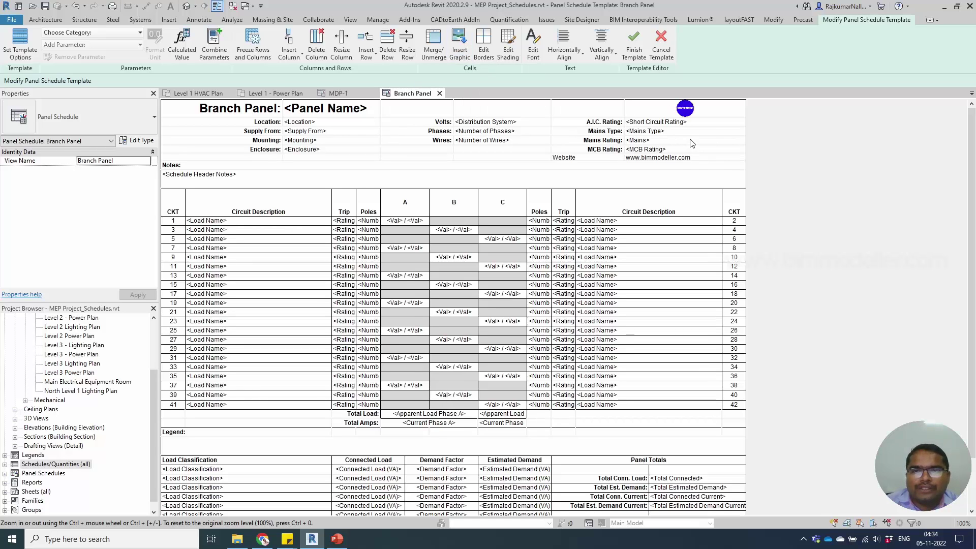
click(693, 108)
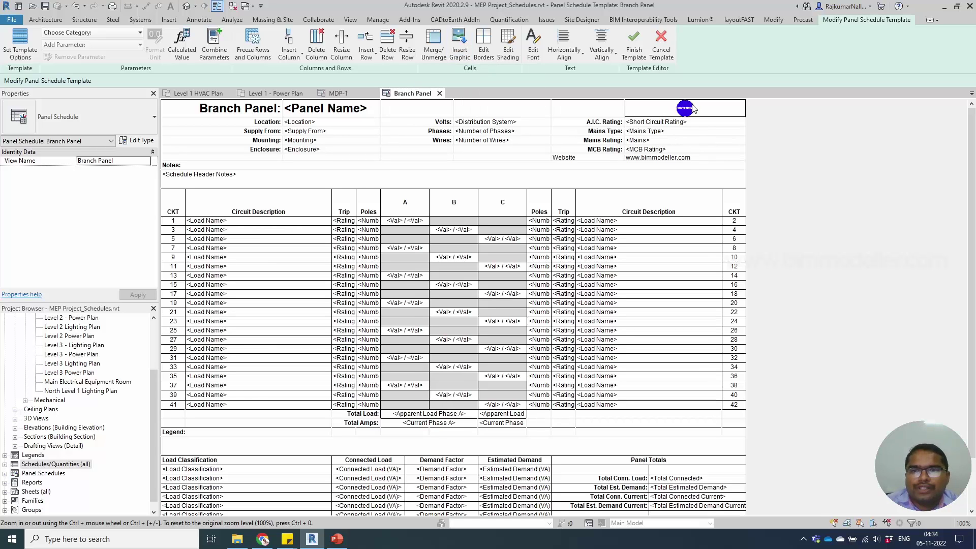
drag(705, 117, 705, 140)
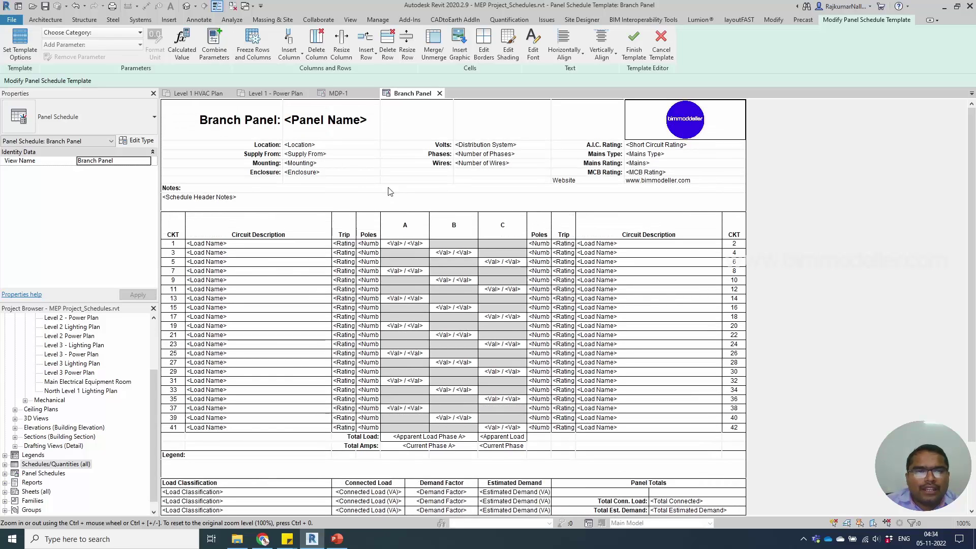
click(278, 184)
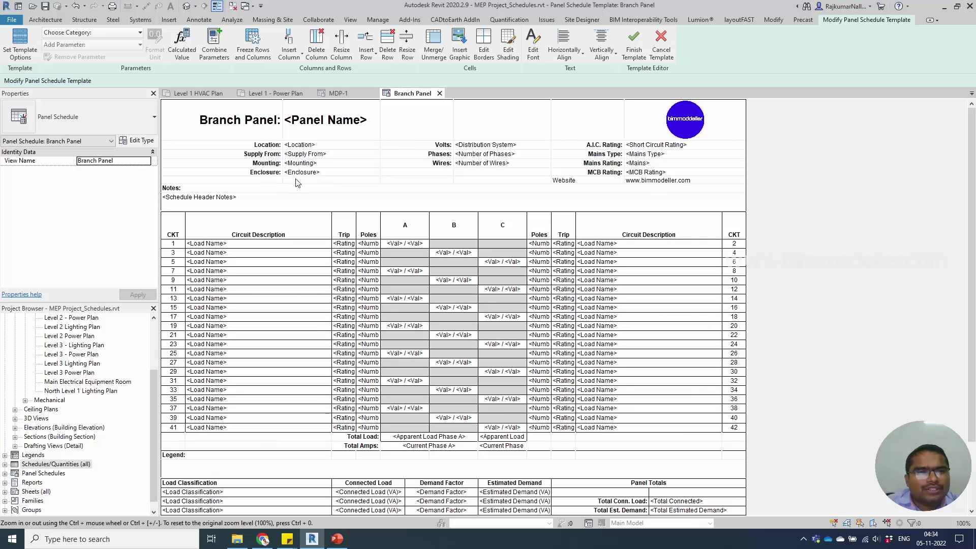
Add the Electrical Equipment Level parameter to the header with a 'Floor Level:' label.
click(137, 32)
click(113, 56)
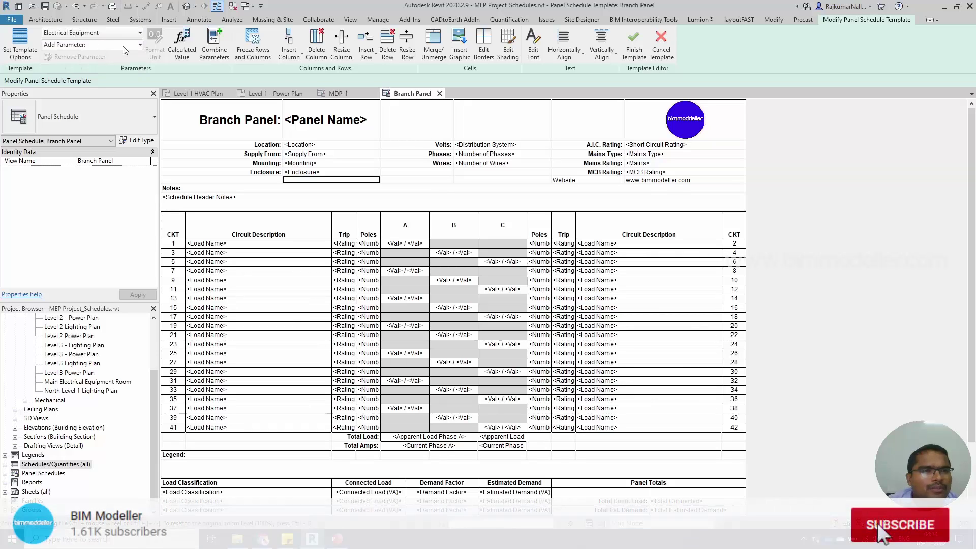
click(123, 45)
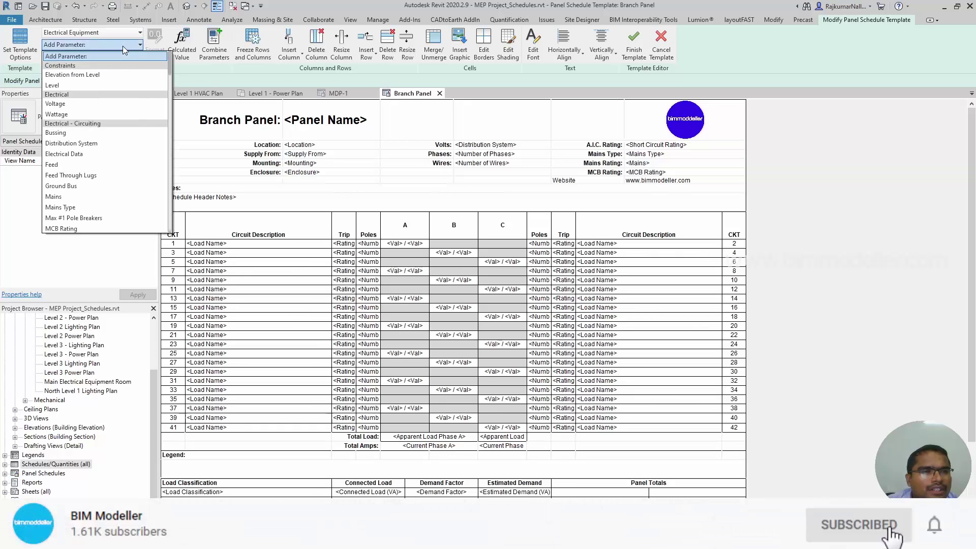
click(124, 84)
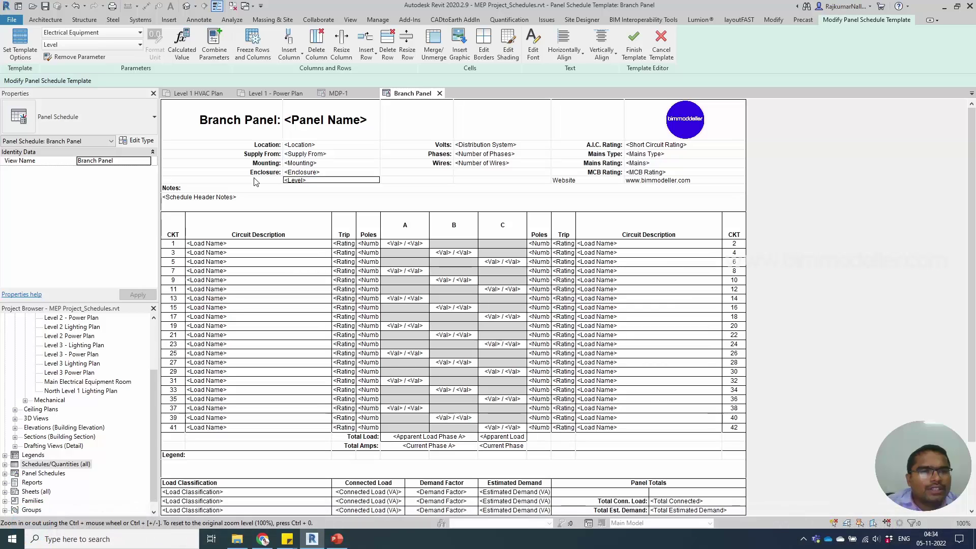
click(256, 179)
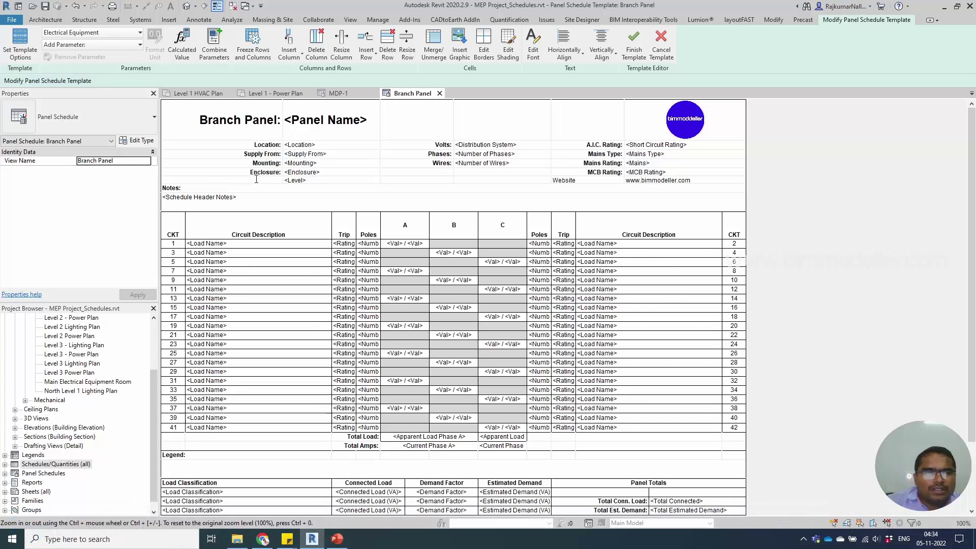
text(E)
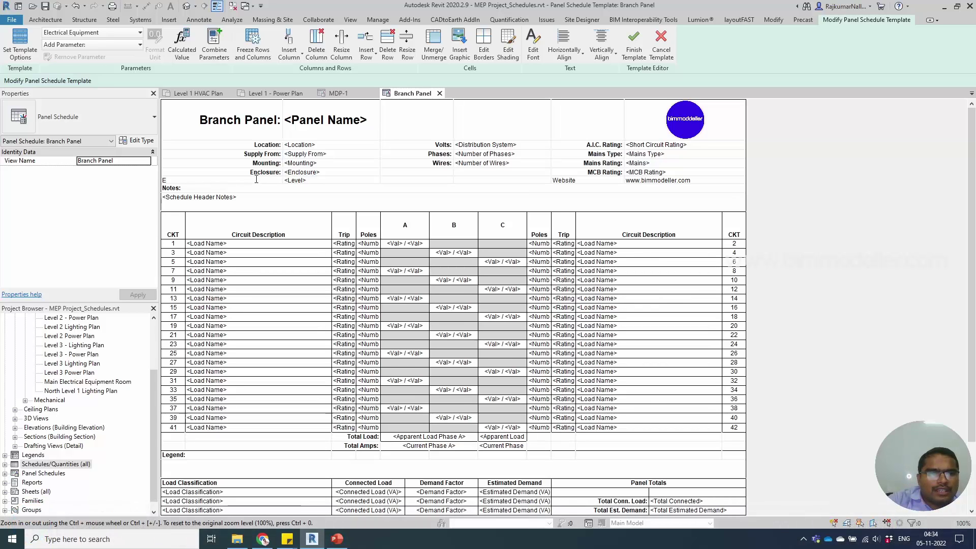
text(loor Level:)
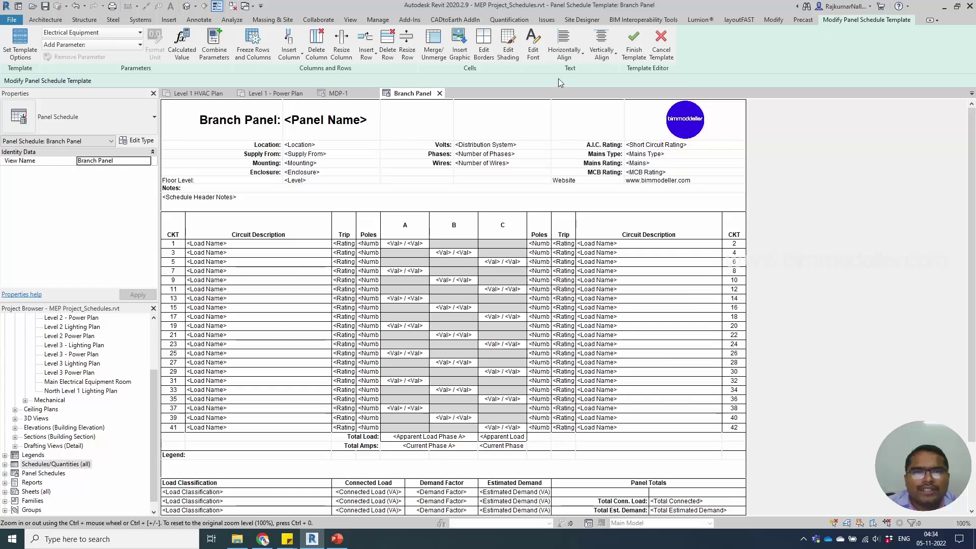
Right-align the Floor Level: and Website labels.
click(593, 53)
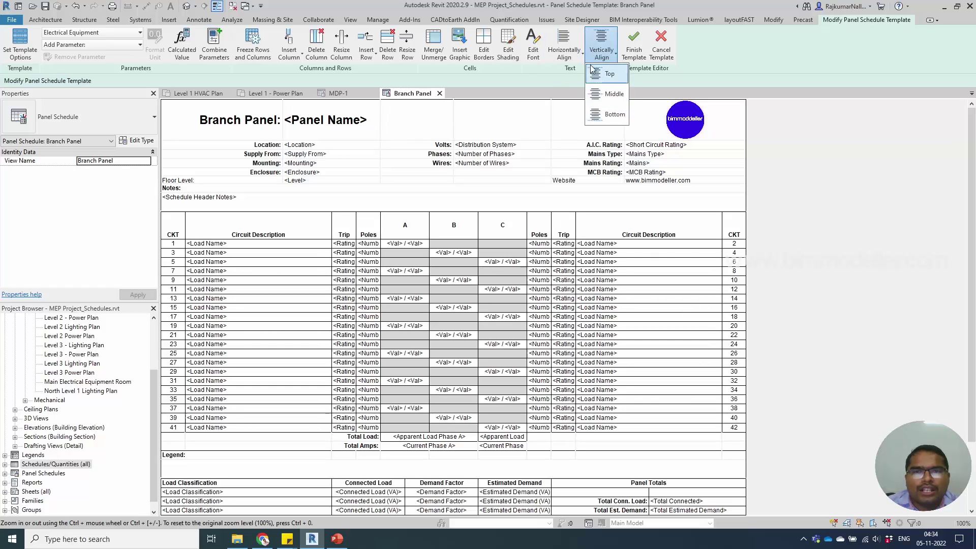
click(574, 55)
click(569, 115)
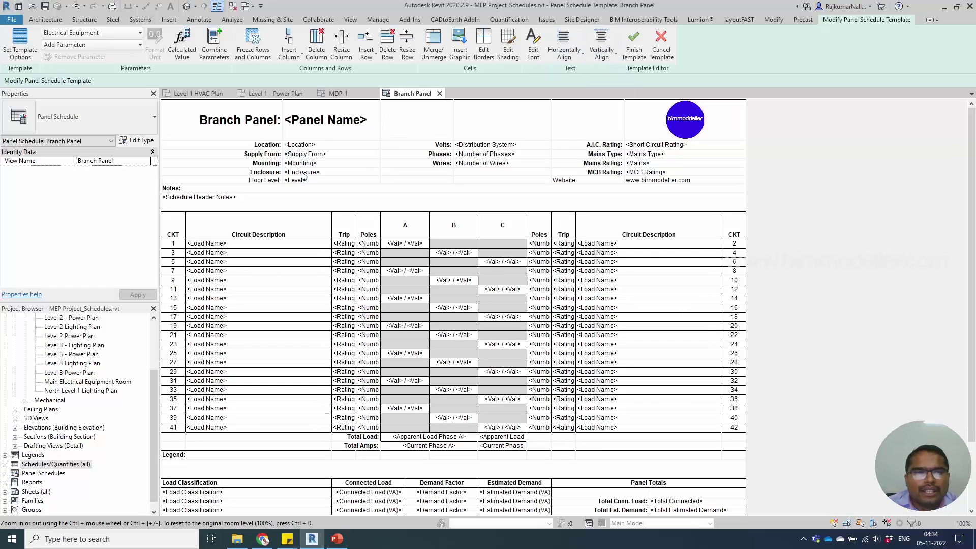
click(564, 48)
click(569, 114)
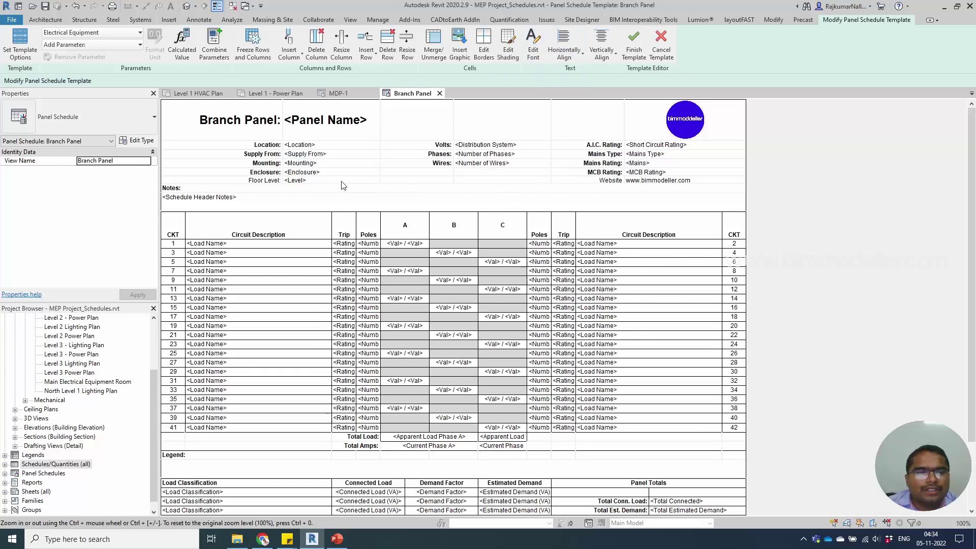
scroll(336, 218, down, 3)
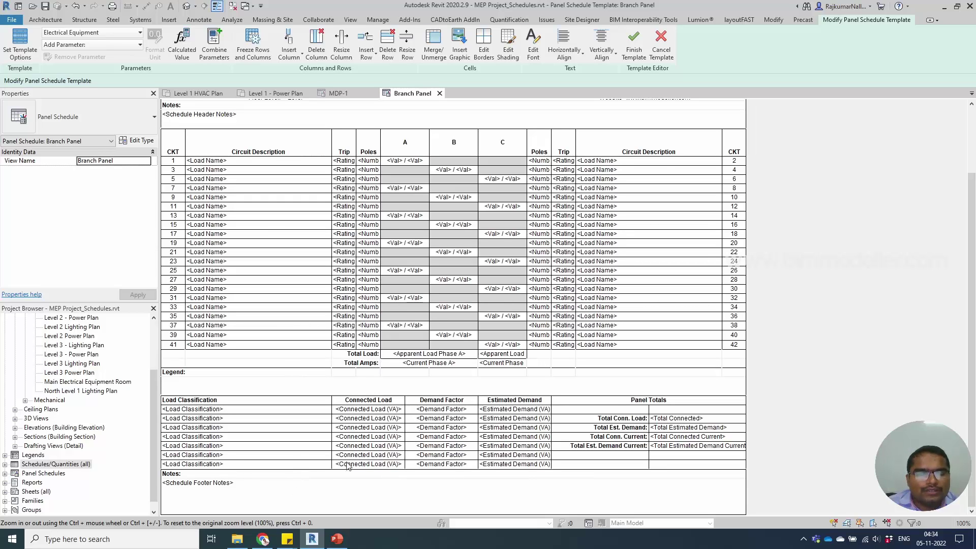
scroll(348, 466, up, 3)
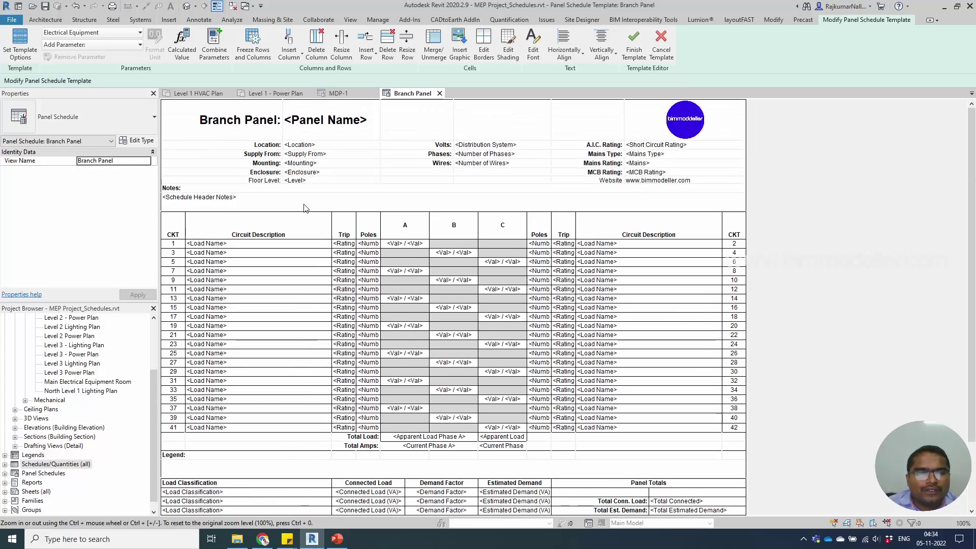
Finish the template and return to the MDP-1 panel schedule.
click(630, 61)
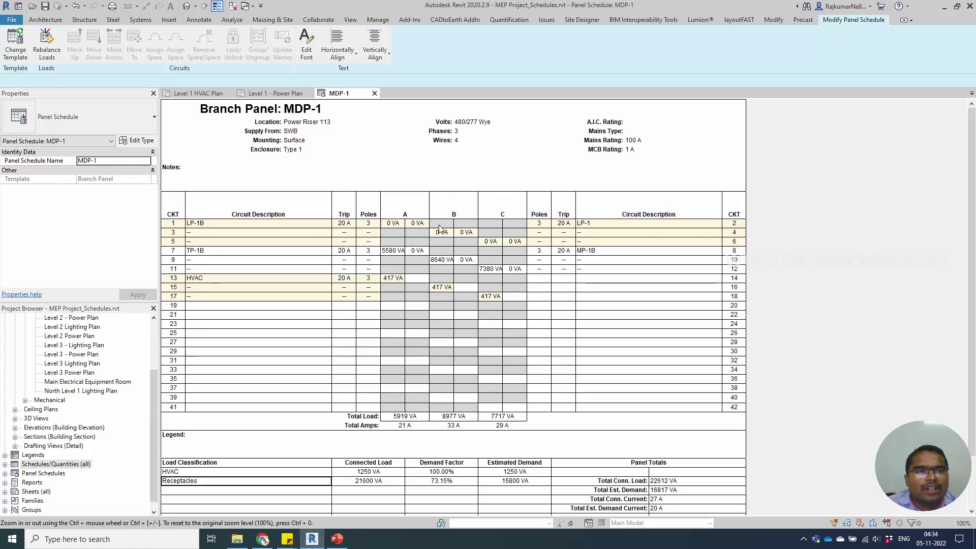
Reapply Branch Panel (Default) to MDP-1 to show the customized header.
click(16, 53)
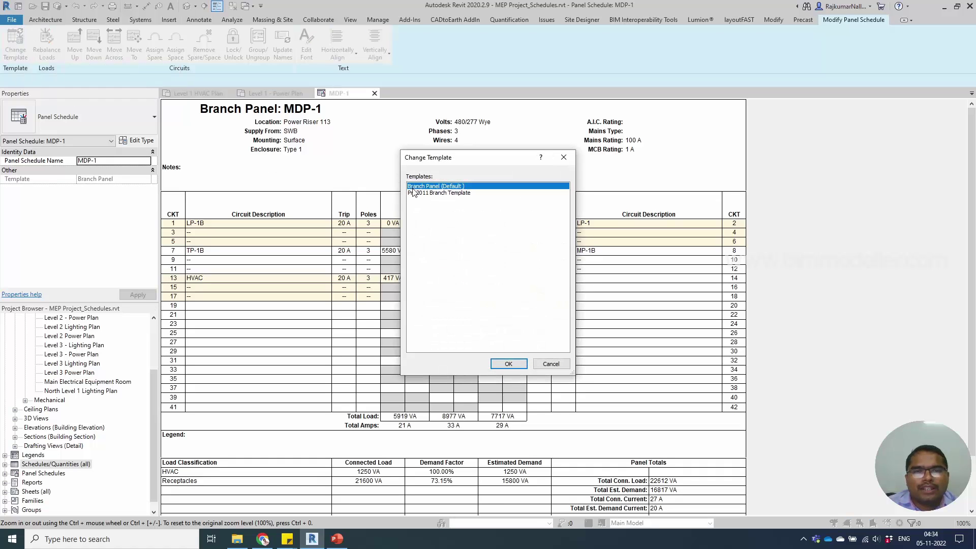
click(508, 364)
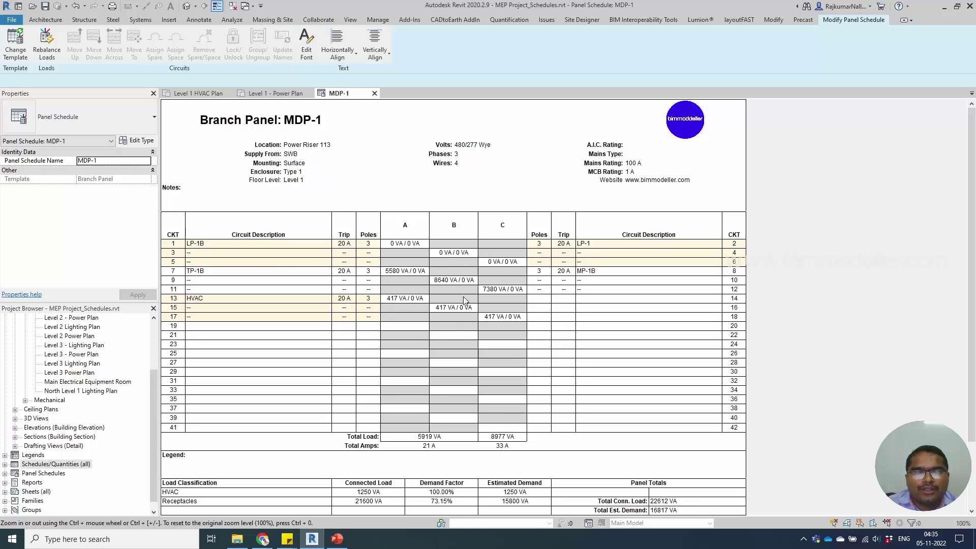
click(305, 183)
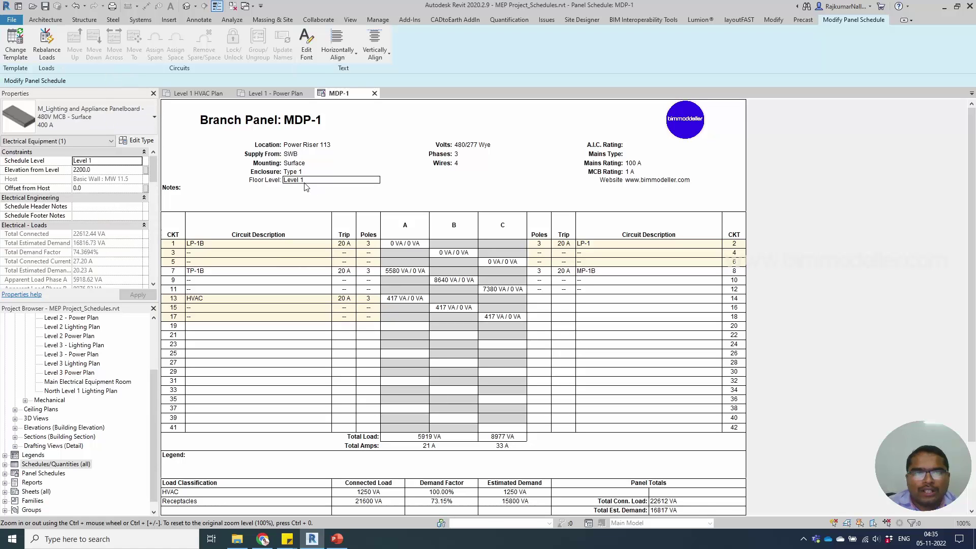
click(662, 185)
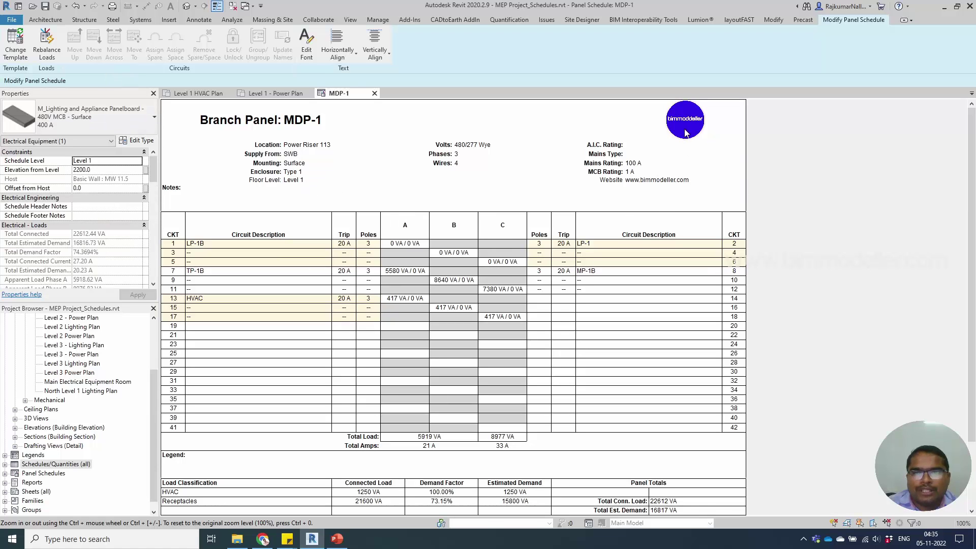
scroll(413, 255, down, 2)
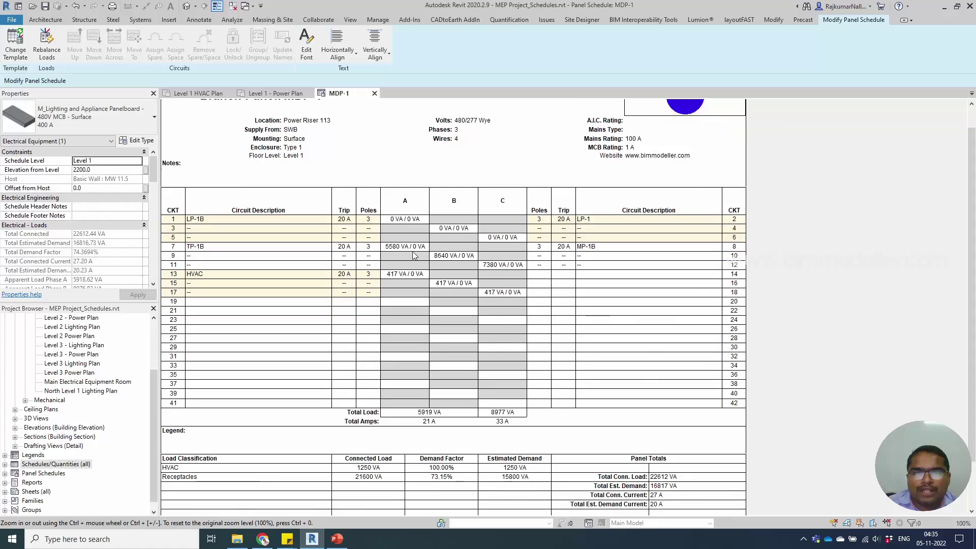
click(399, 247)
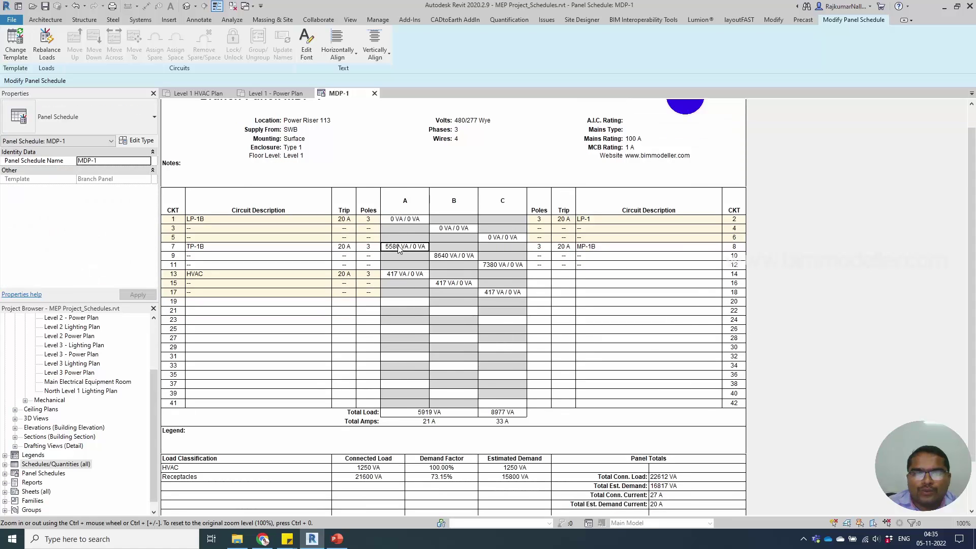
scroll(429, 283, down, 3)
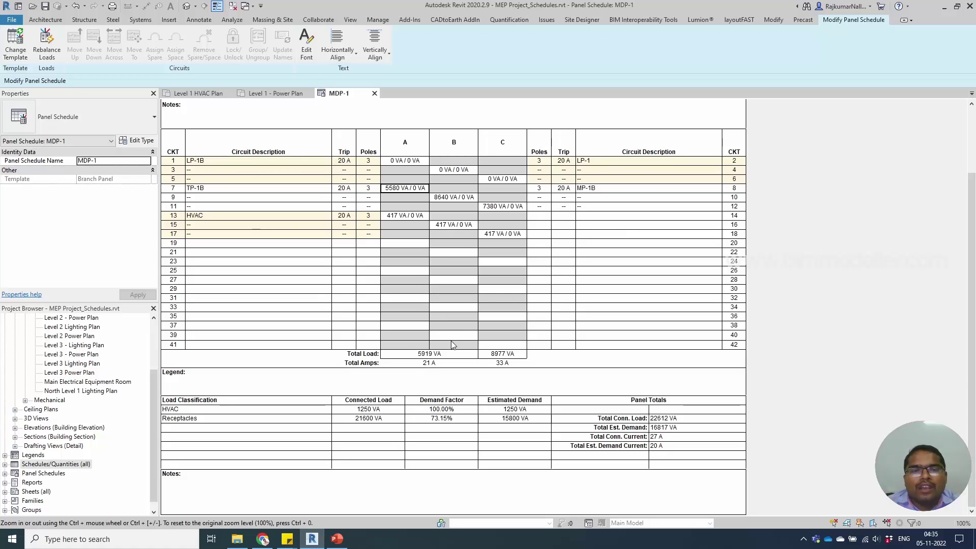
scroll(452, 345, up, 4)
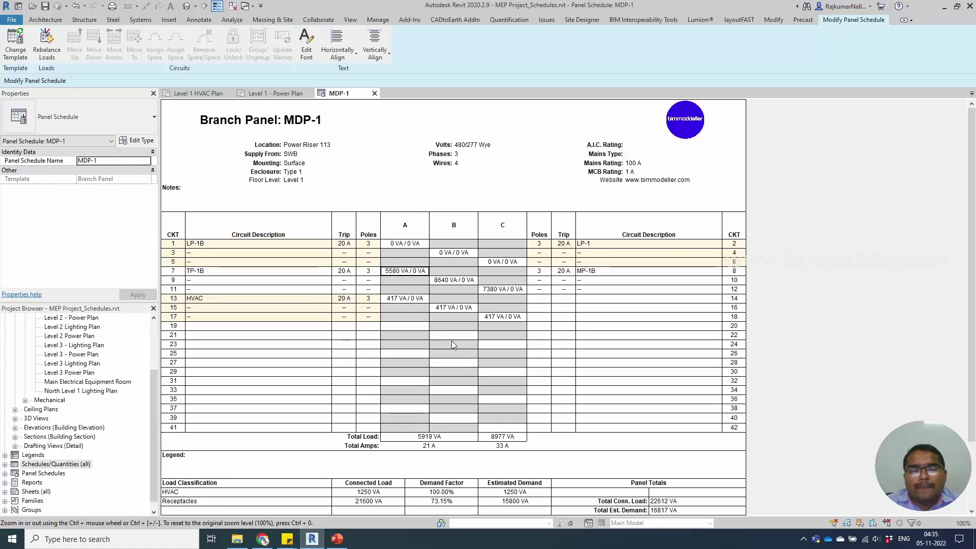
scroll(454, 344, down, 4)
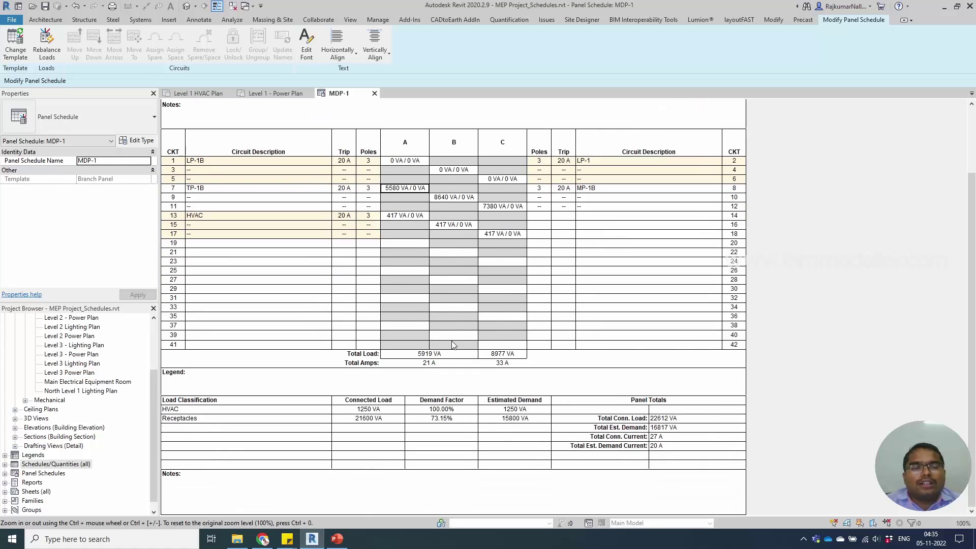
scroll(453, 344, up, 4)
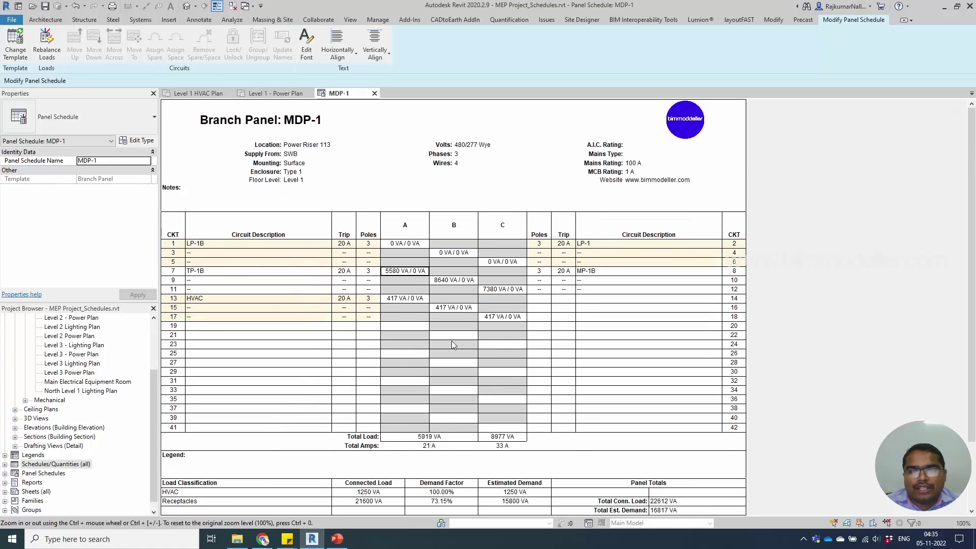